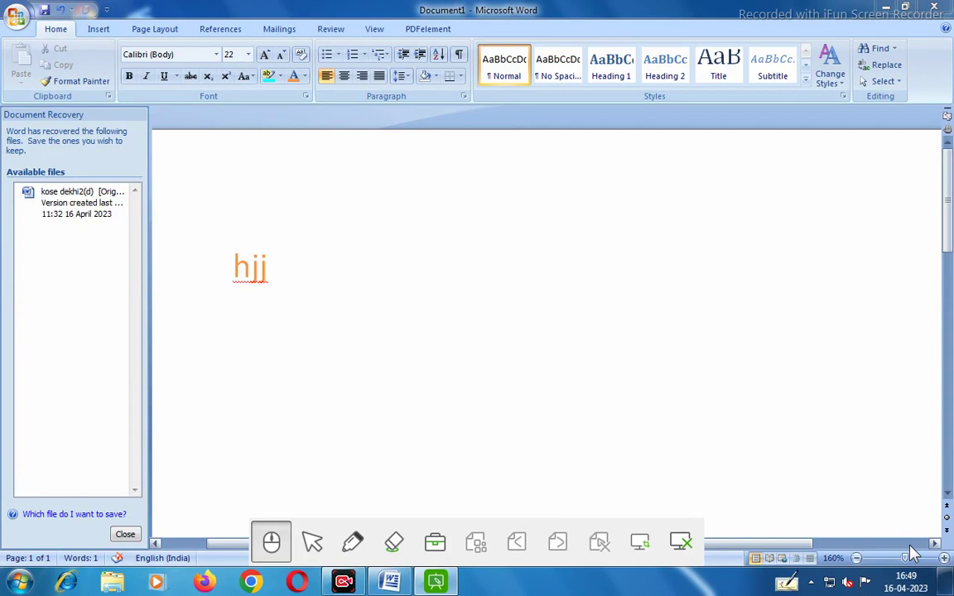
Switch from the Word document showing 'hji' to the full-screen green whiteboard
left_click(679, 543)
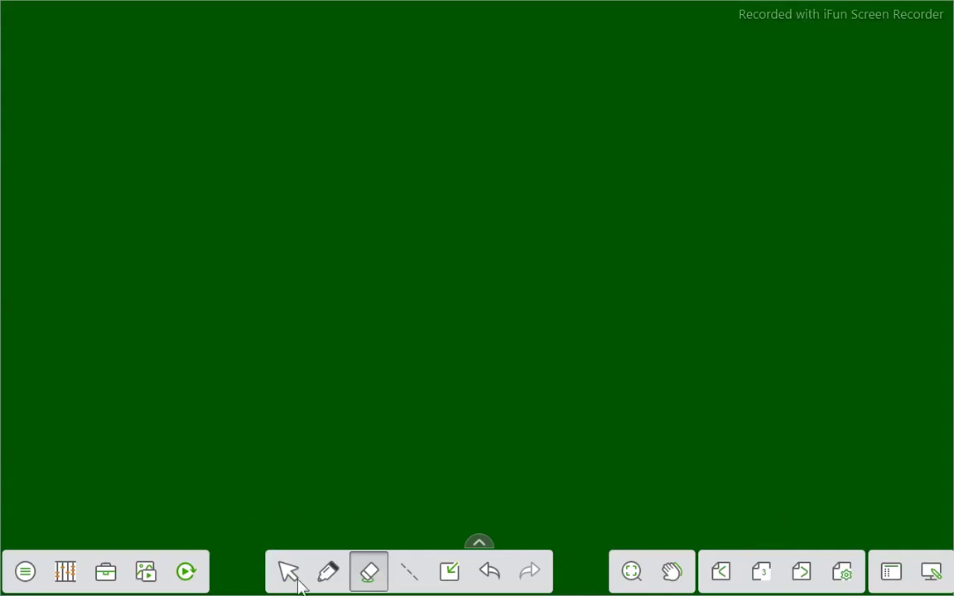
Switch to the Select arrow tool and confirm Subjects: Math in the main menu
left_click(290, 569)
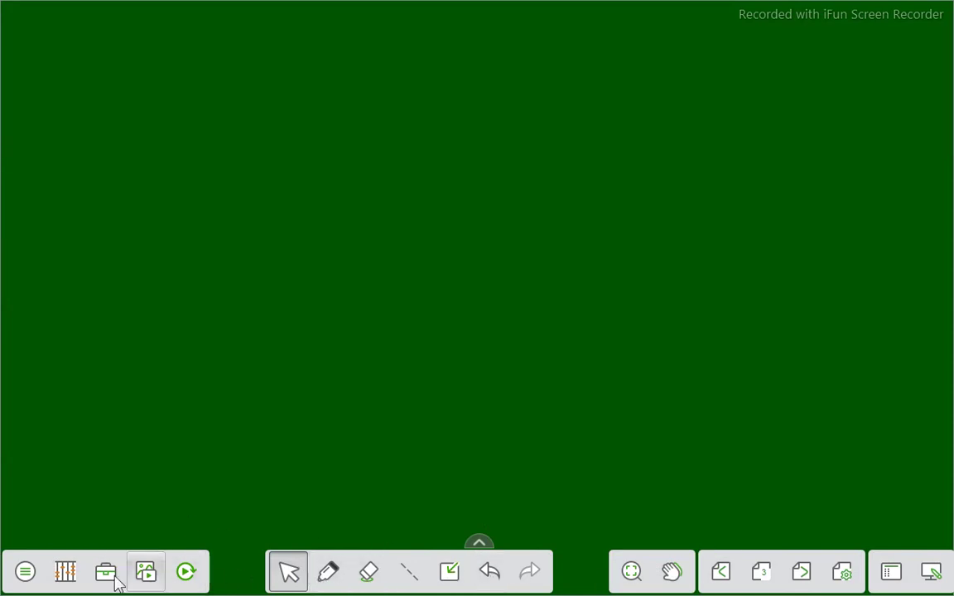
left_click(25, 572)
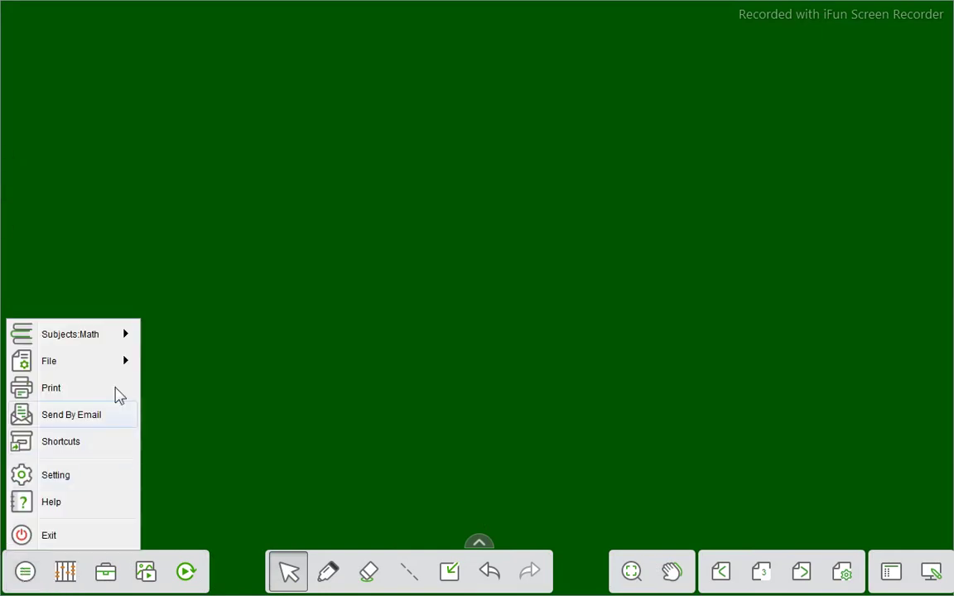
mouse_move(92, 341)
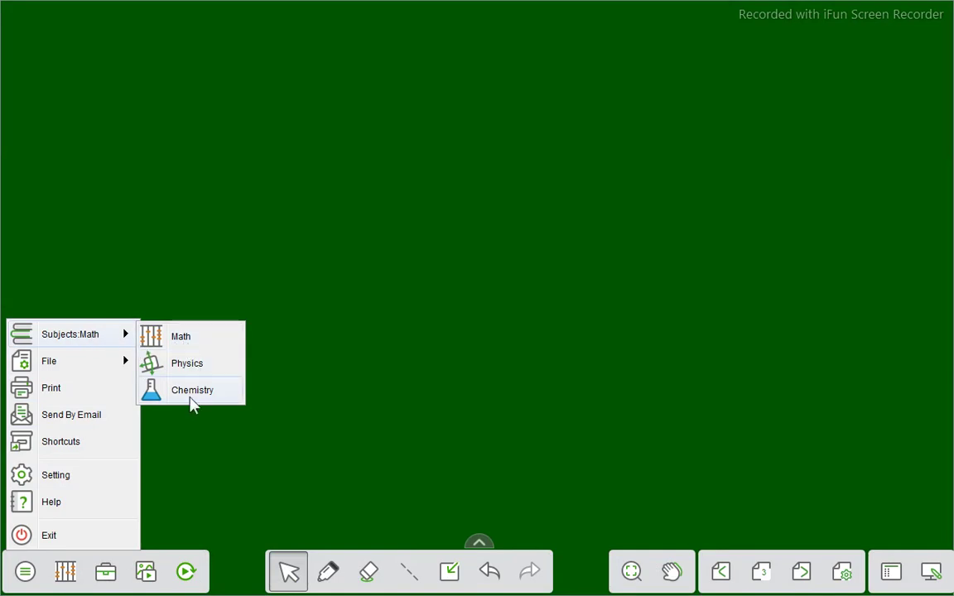
left_click(174, 325)
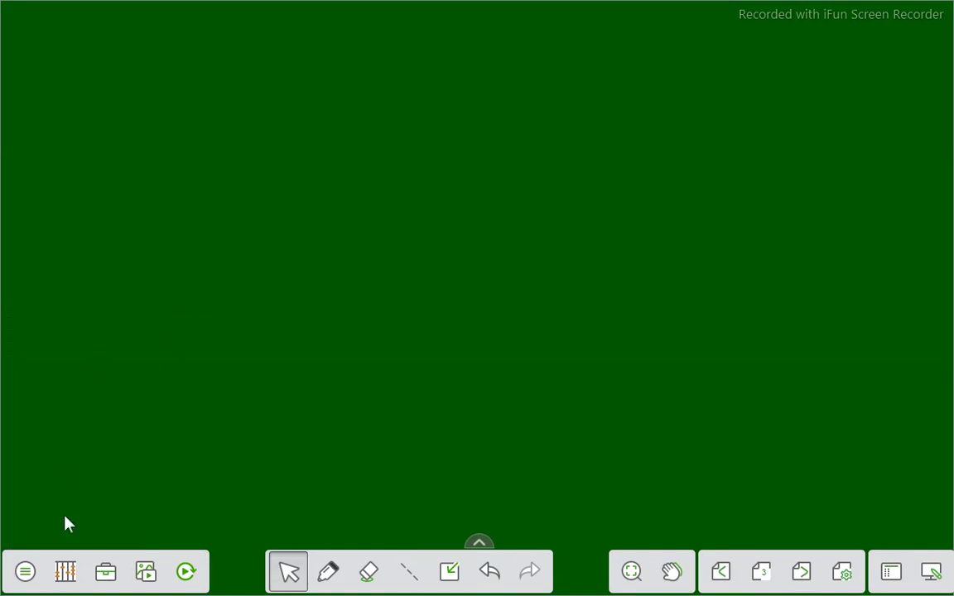
left_click(24, 571)
mouse_move(120, 336)
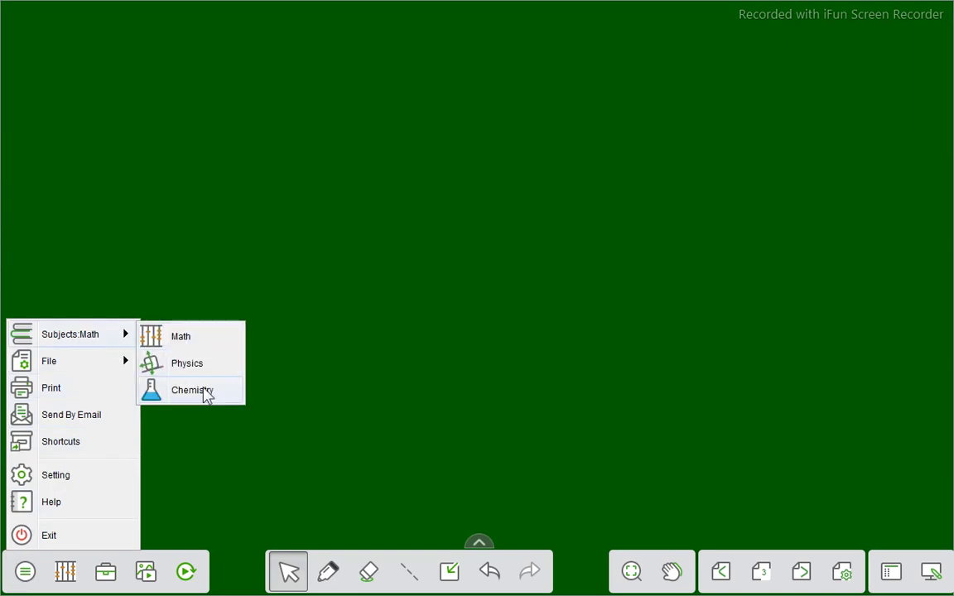
mouse_move(122, 369)
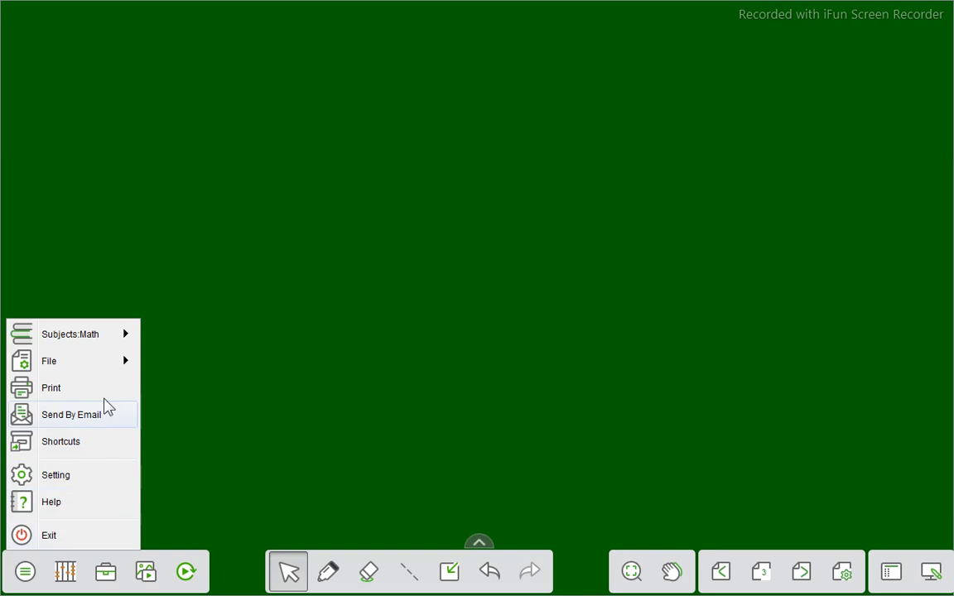
key("Escape")
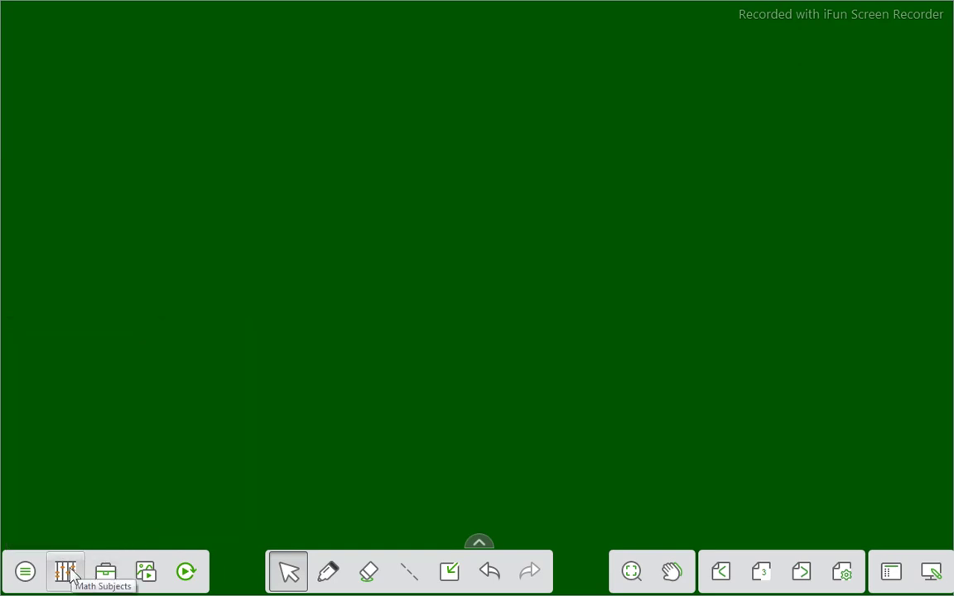
Insert a line segment at the board centre from Math Subjects
left_click(68, 572)
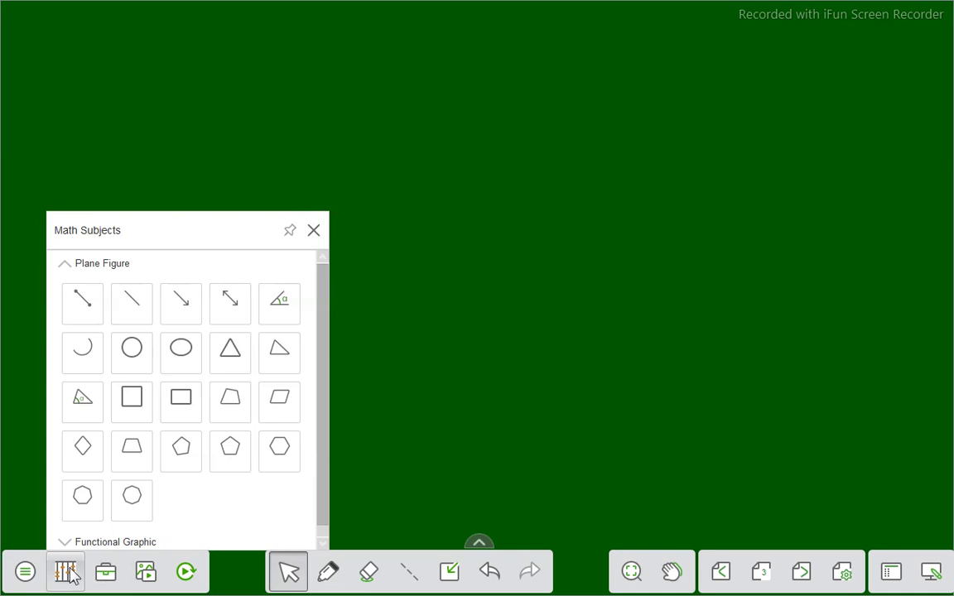
scroll(176, 489, "down", 1)
scroll(176, 488, "up", 1)
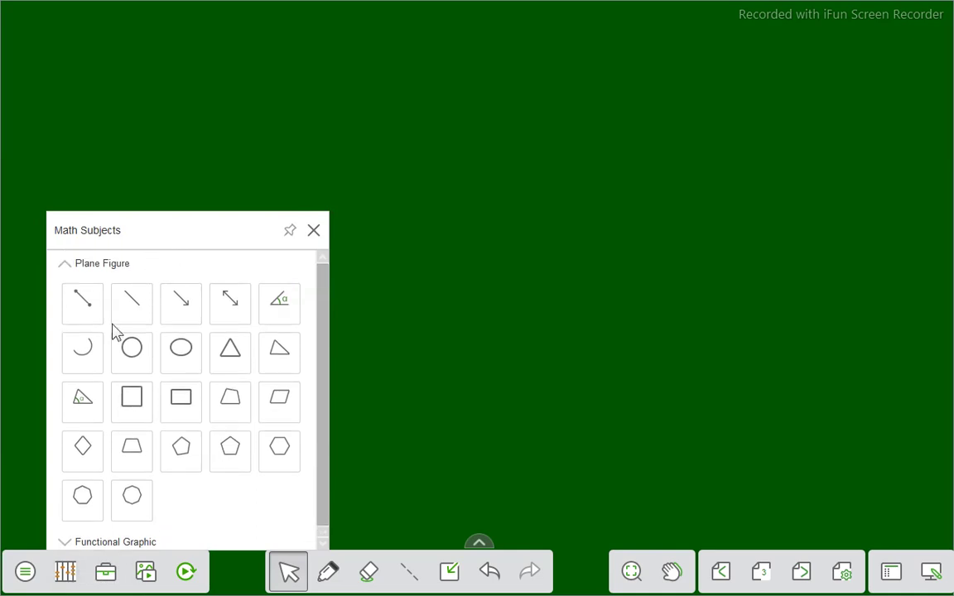
left_click(86, 305)
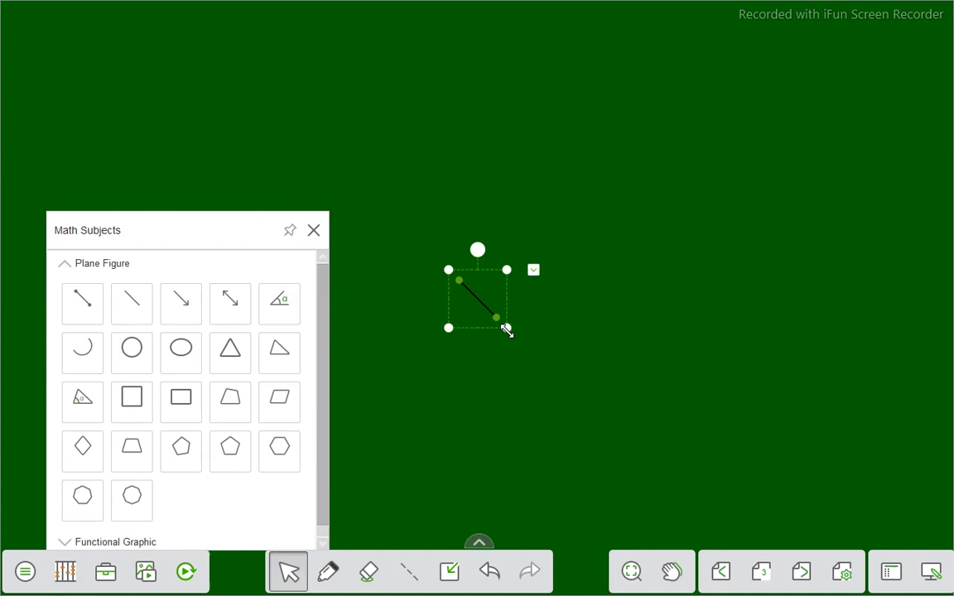
left_click(328, 571)
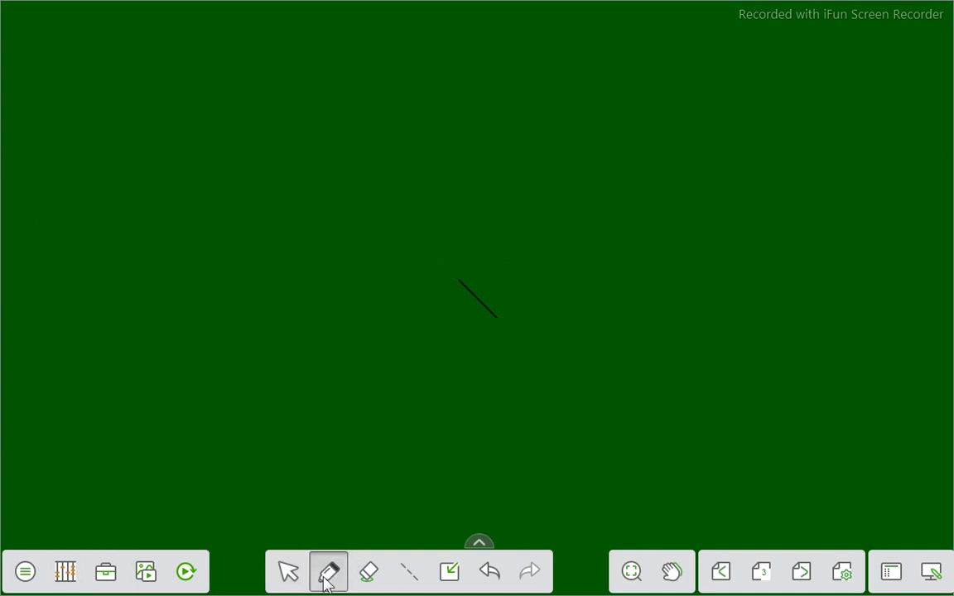
left_click(327, 576)
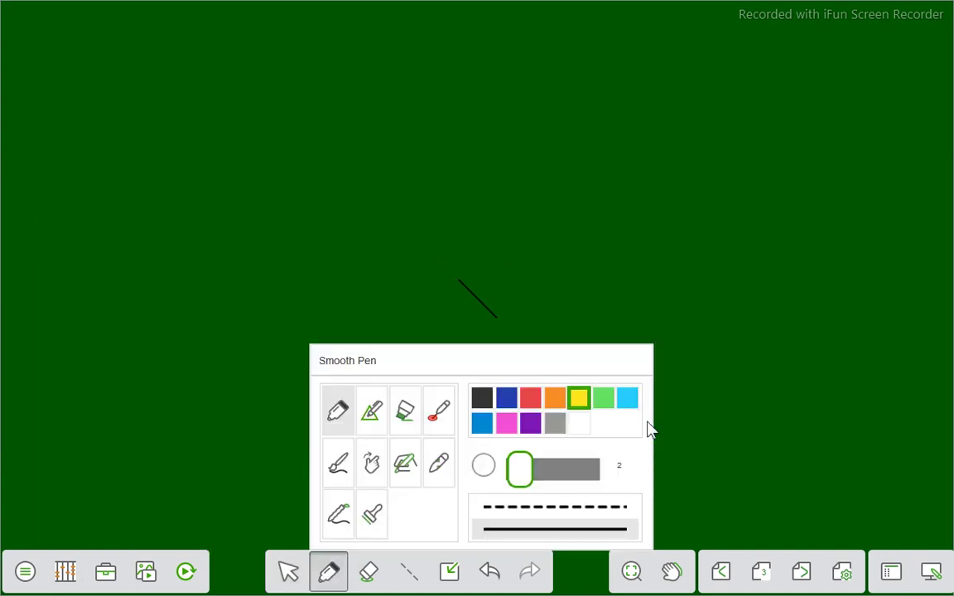
left_click(679, 439)
Stretch both ends of the line segment outward and colour it yellow
left_click(65, 571)
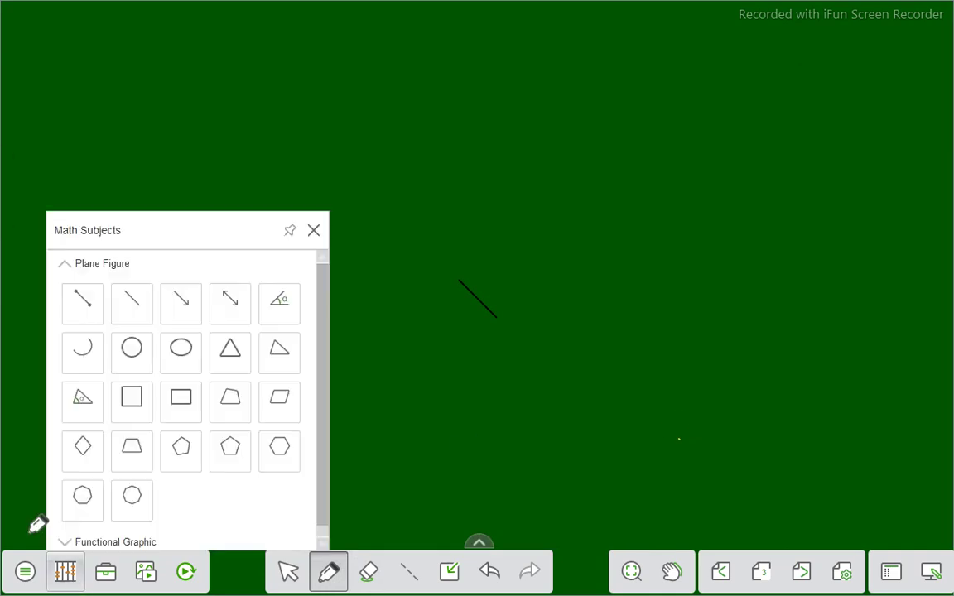
left_click(141, 305)
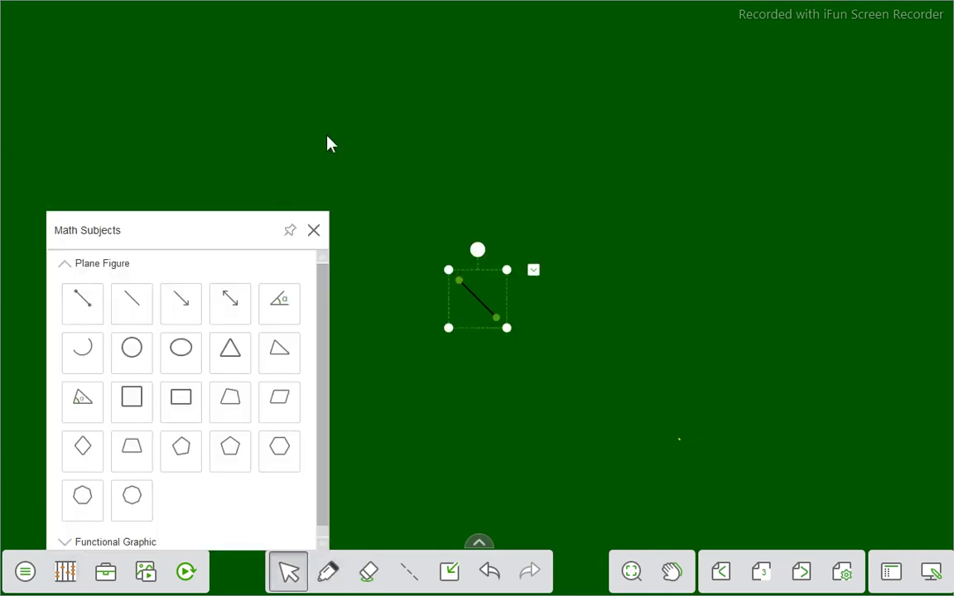
left_click_drag(459, 283, 403, 237)
left_click_drag(500, 327, 549, 364)
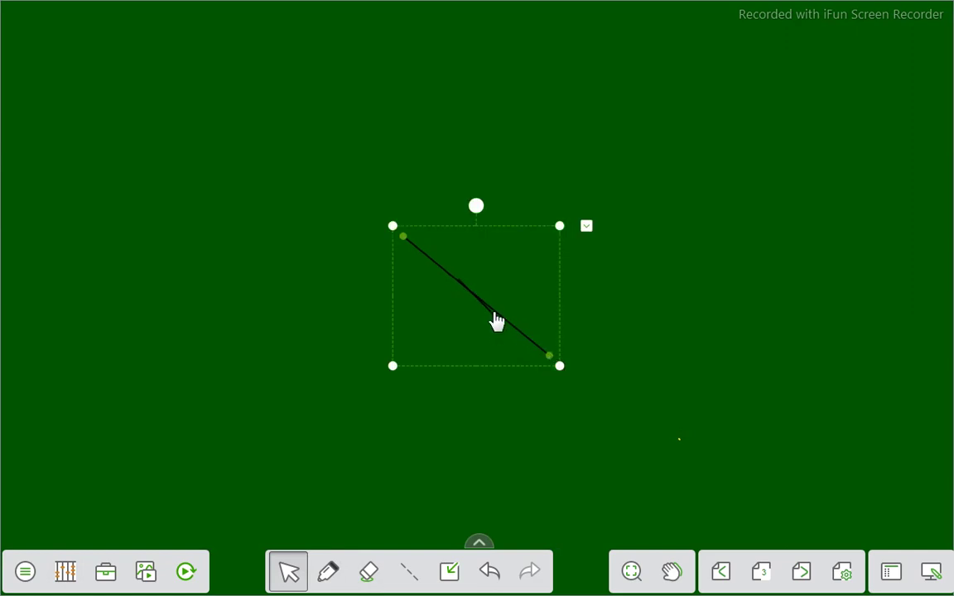
right_click(494, 320)
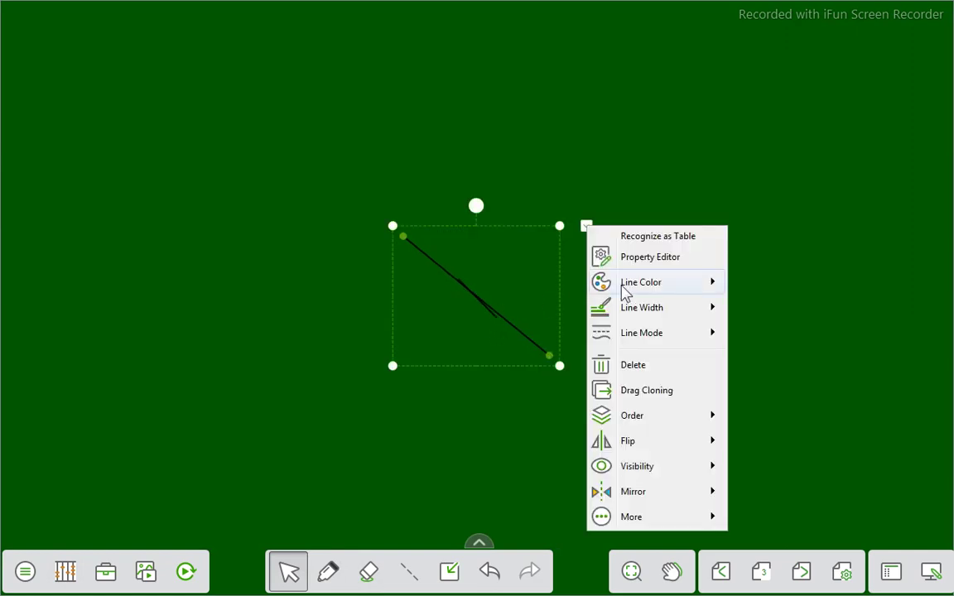
mouse_move(709, 286)
left_click(836, 287)
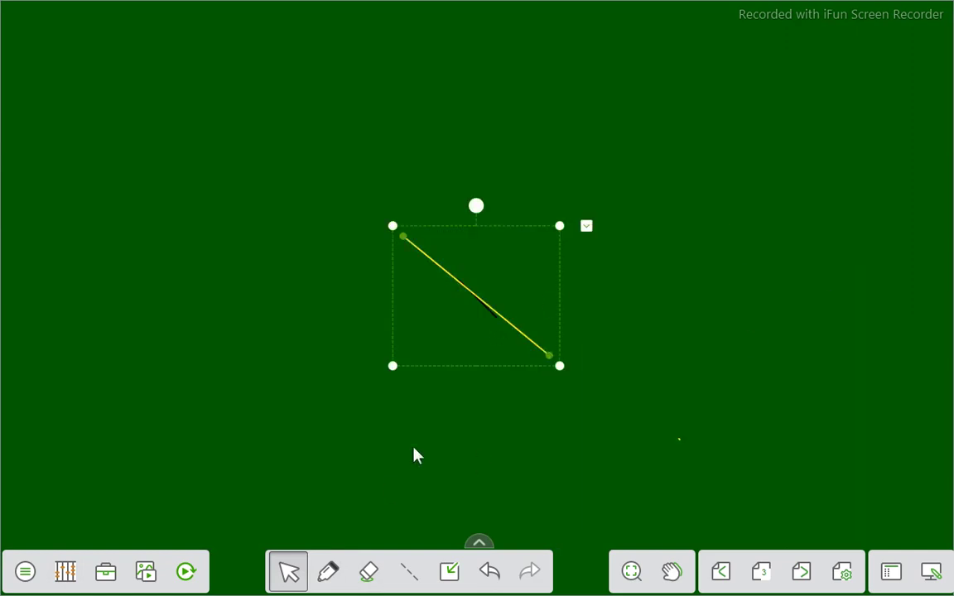
left_click(66, 572)
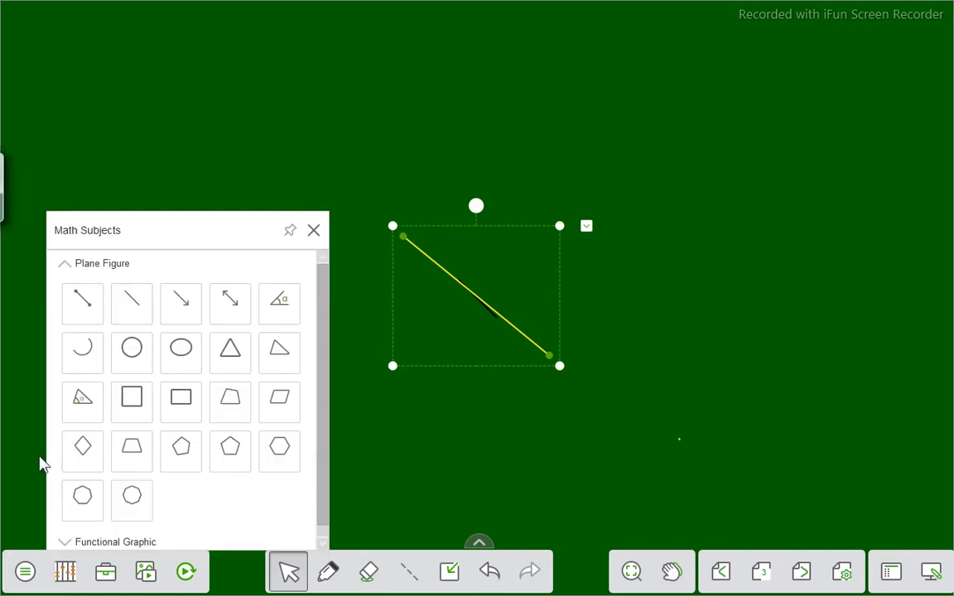
Add a second line segment, pull its lower end down the board, and make it yellow
left_click(132, 311)
left_click_drag(272, 151, 376, 225)
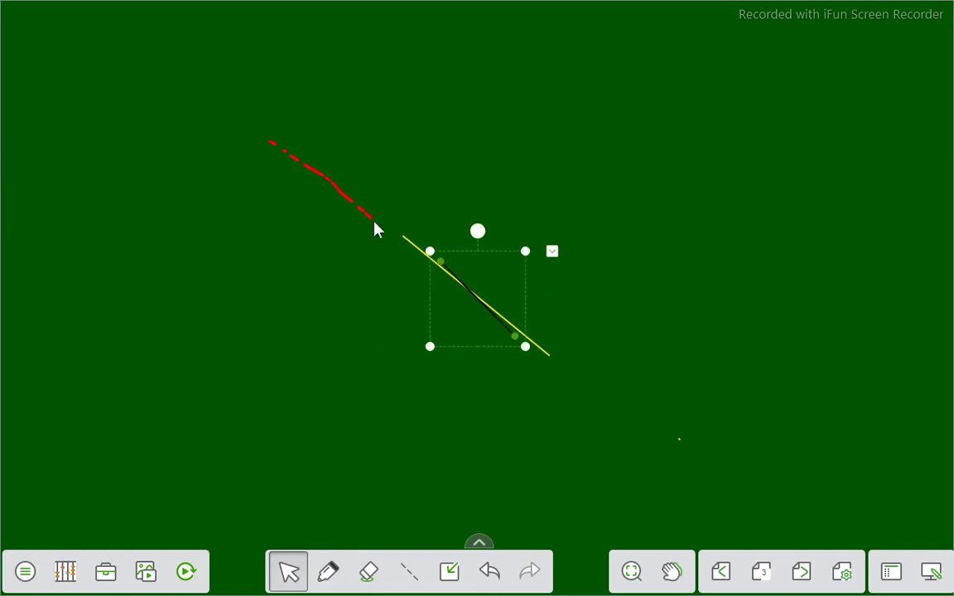
left_click(66, 571)
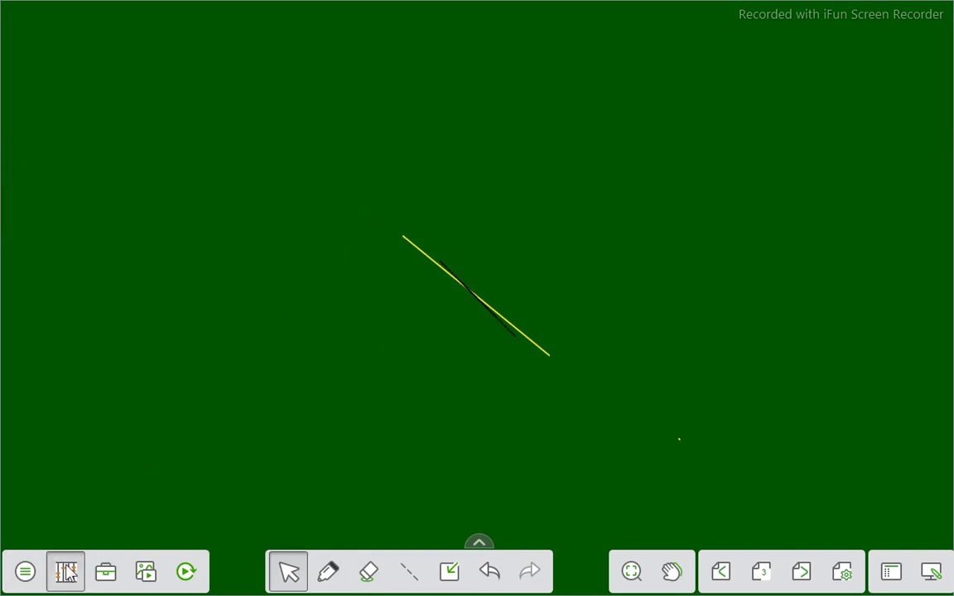
left_click(133, 303)
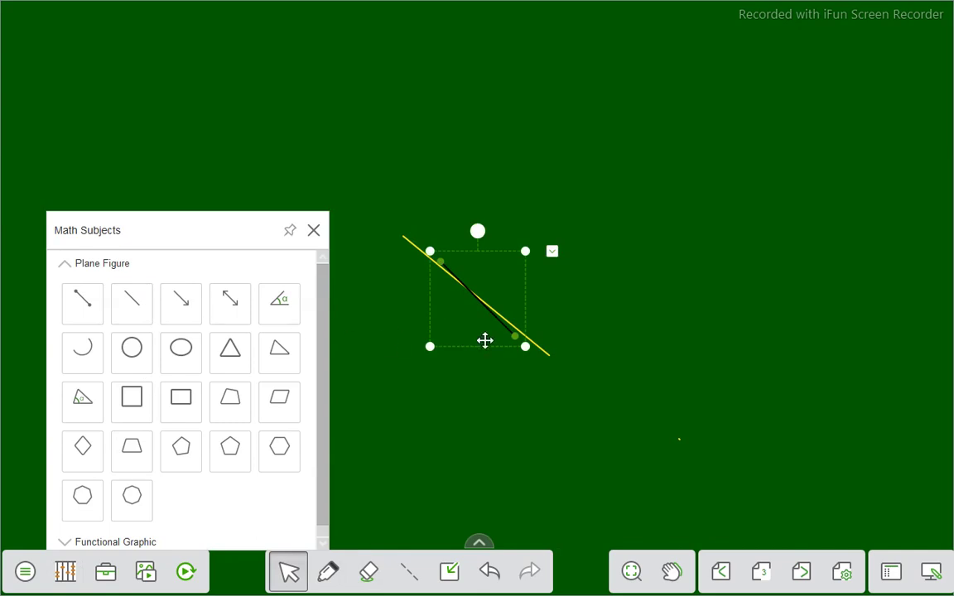
left_click_drag(518, 346, 436, 484)
right_click(431, 377)
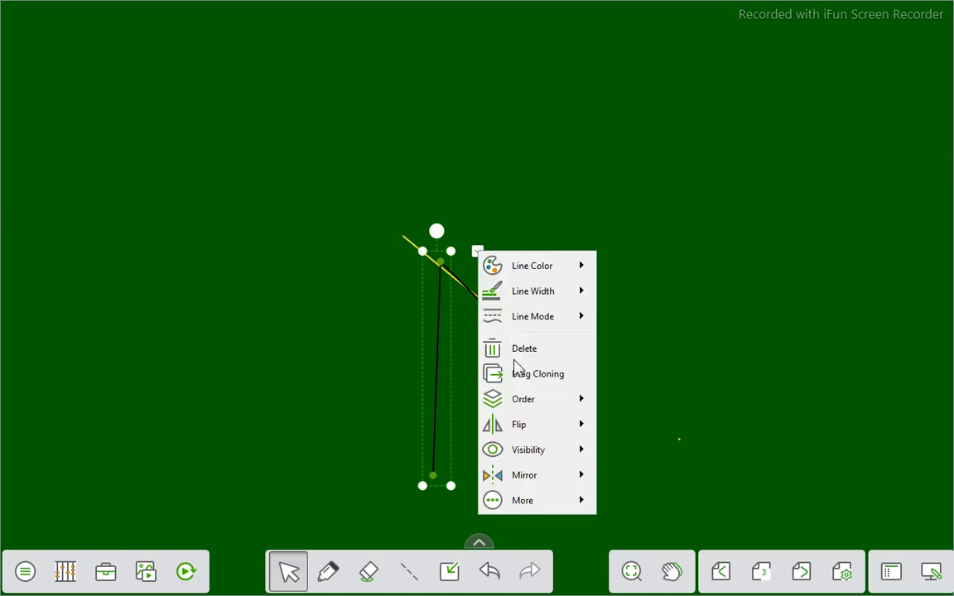
mouse_move(557, 272)
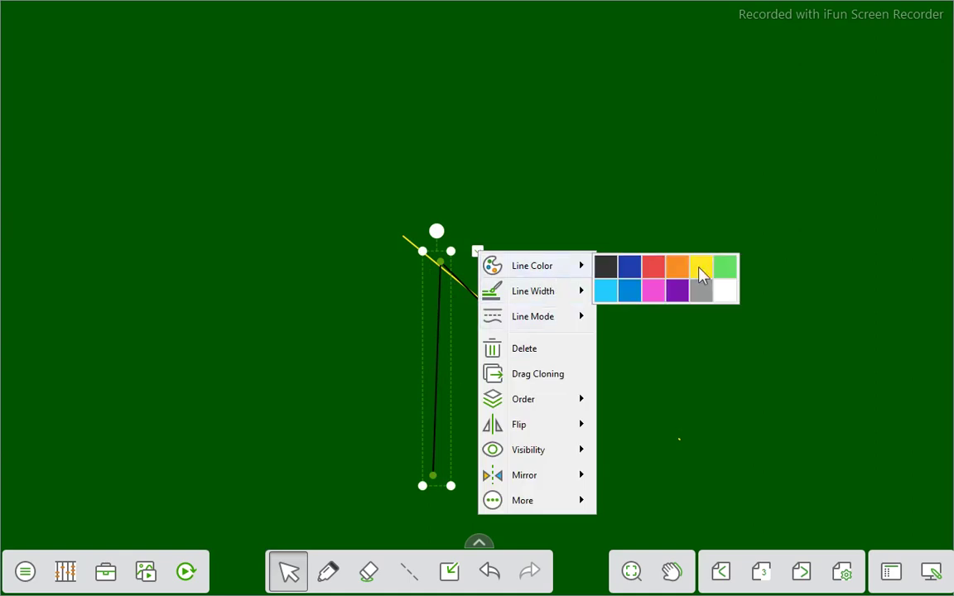
left_click(701, 269)
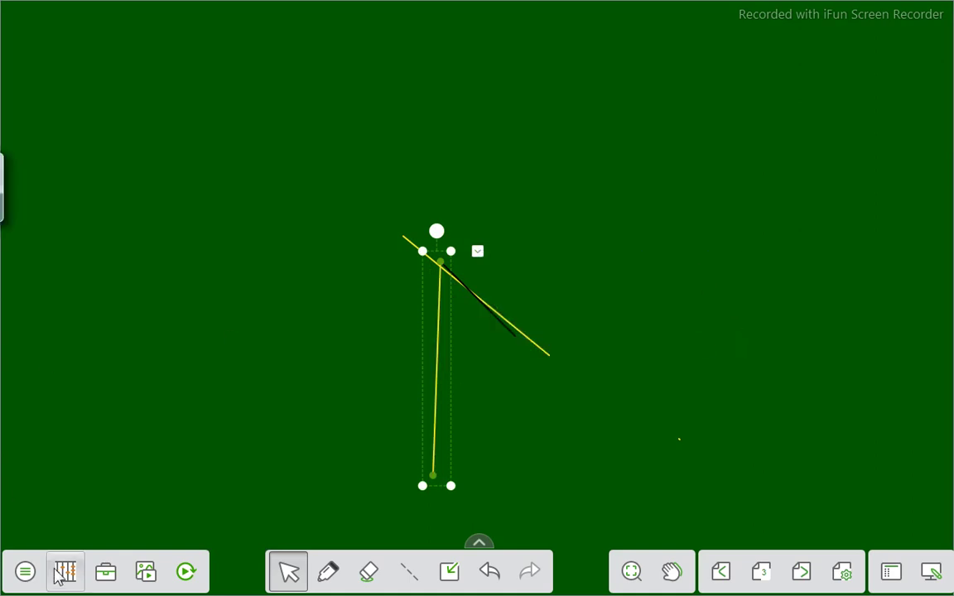
left_click(65, 571)
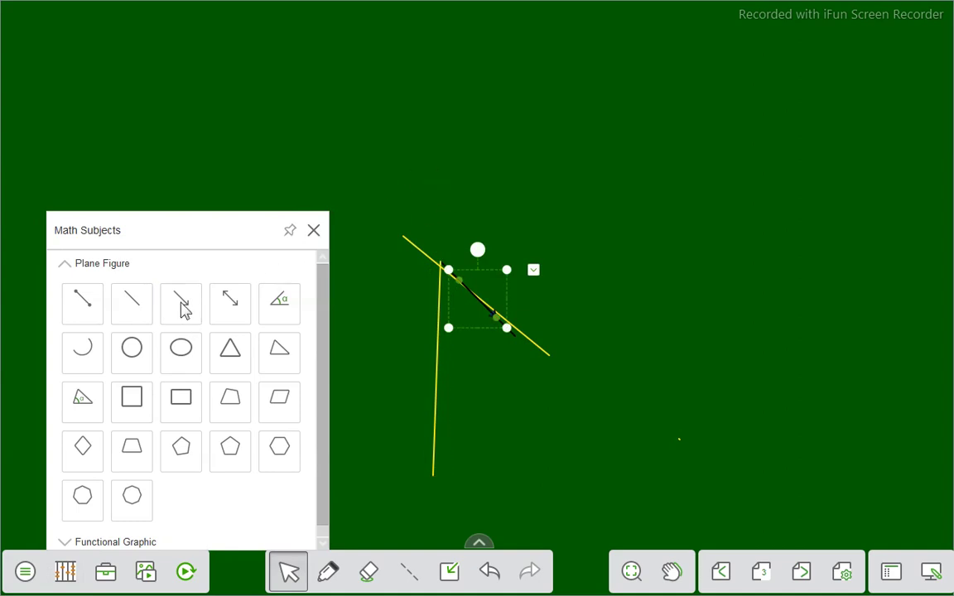
Stretch the short black segment rightward into a long yellow line
left_click(383, 160)
left_click(485, 171)
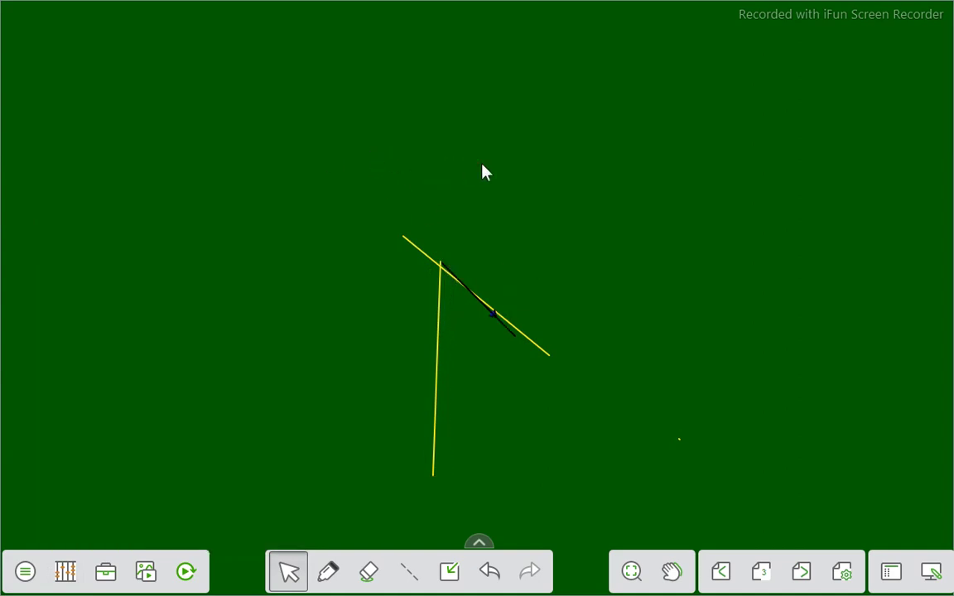
left_click(62, 571)
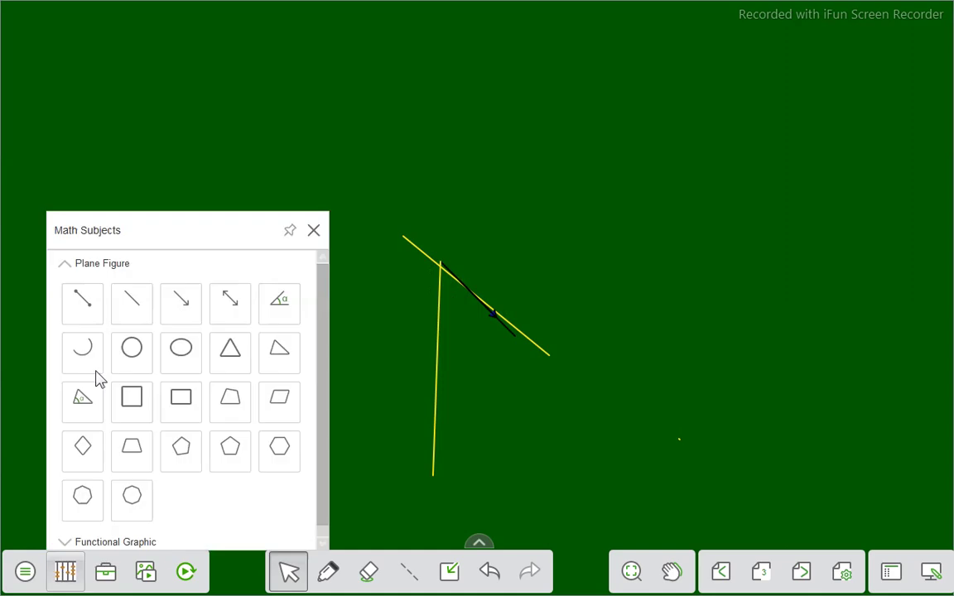
left_click(463, 286)
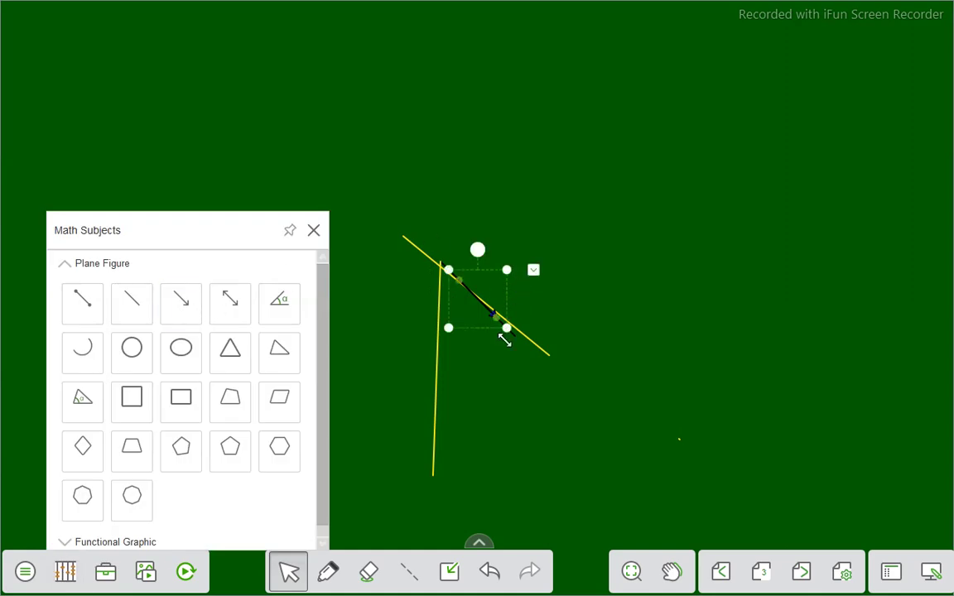
left_click_drag(500, 325, 656, 283)
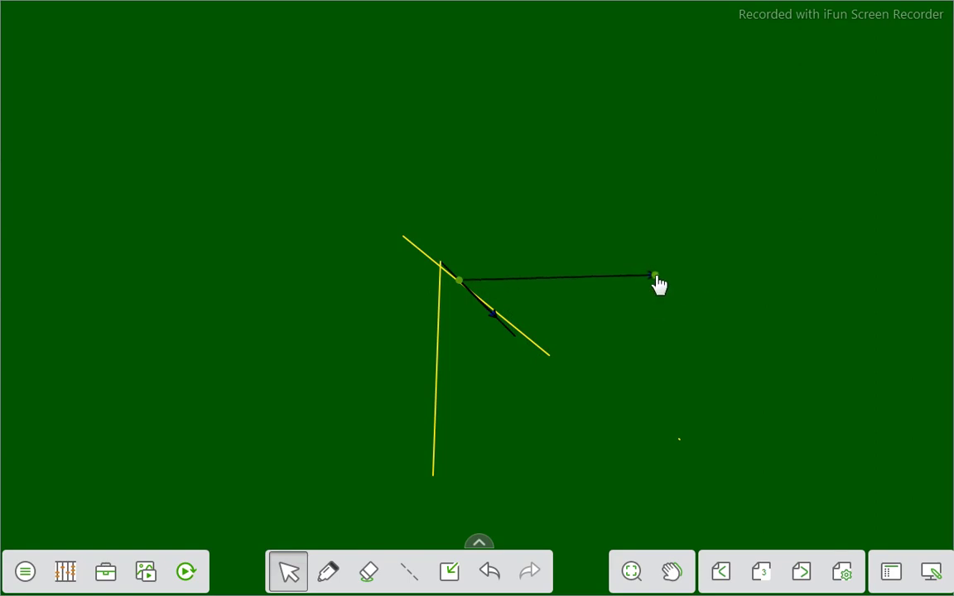
right_click(603, 290)
mouse_move(730, 323)
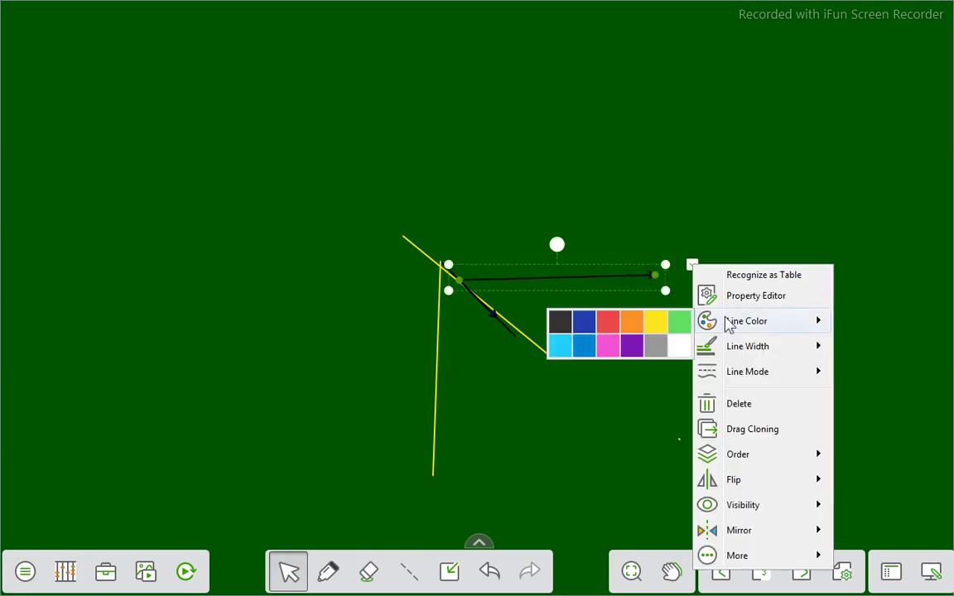
left_click(656, 319)
left_click(66, 571)
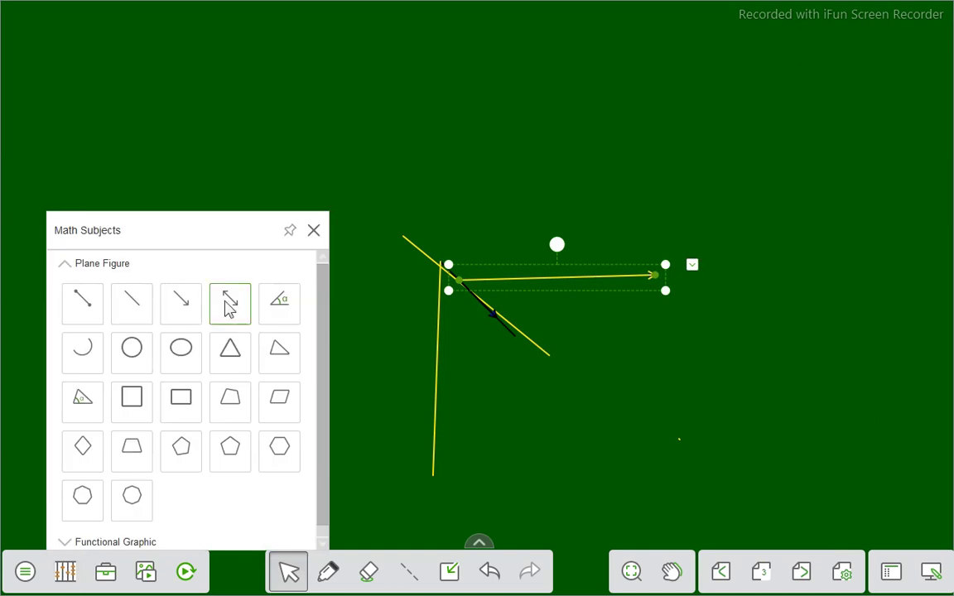
Stretch another segment down-right into a second long yellow line
left_click(492, 310)
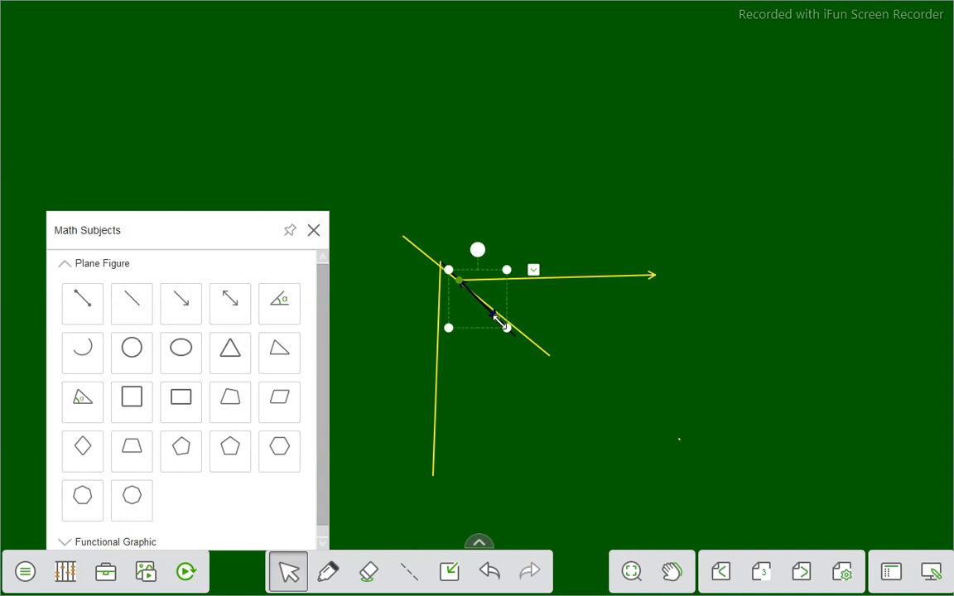
left_click_drag(500, 325, 707, 428)
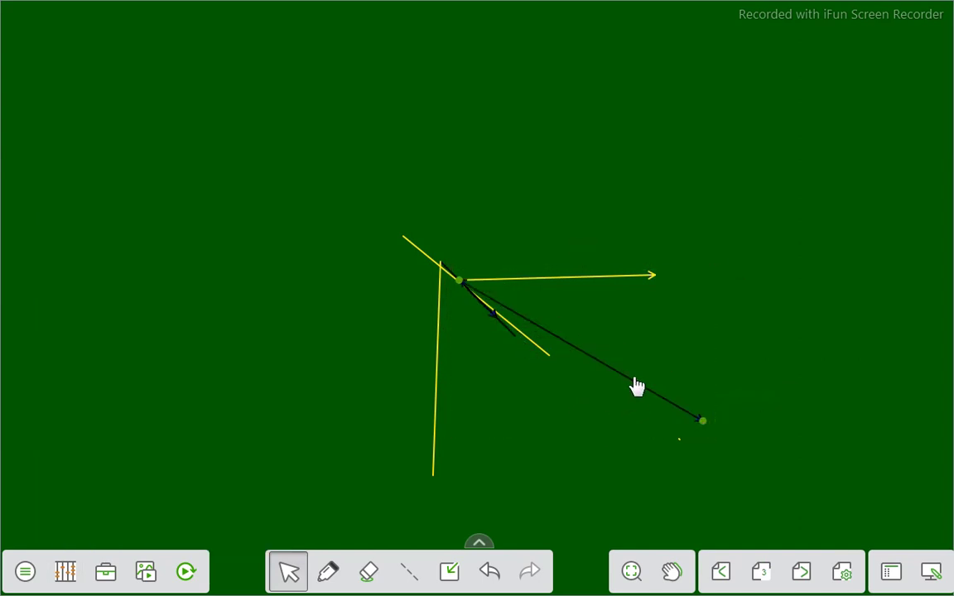
right_click(640, 396)
left_click(774, 326)
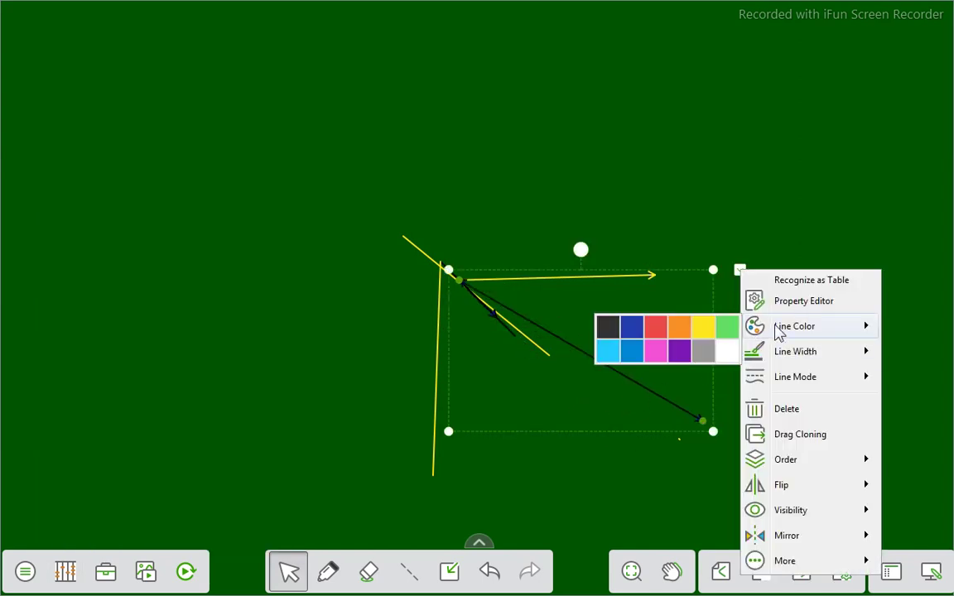
left_click(703, 324)
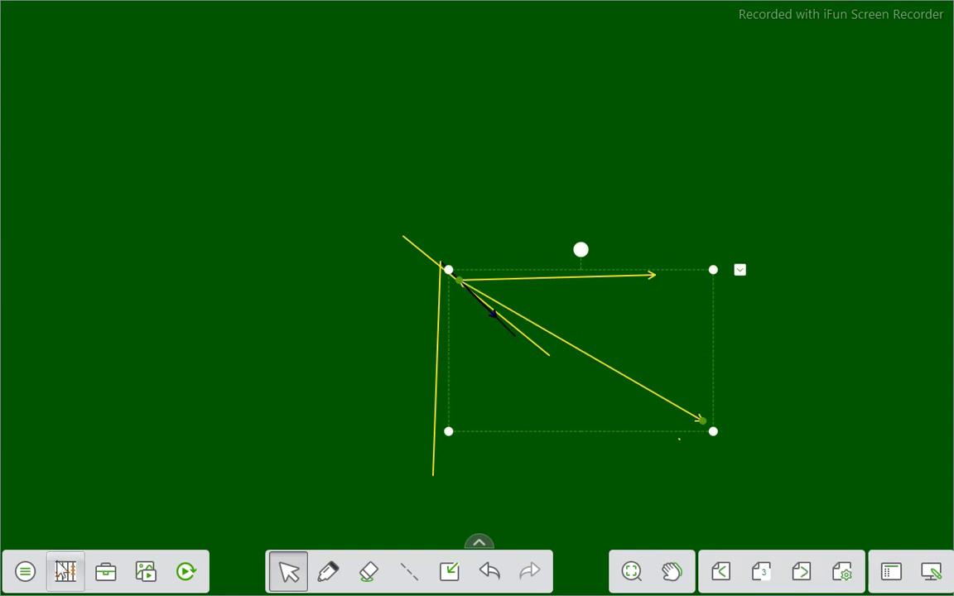
left_click(66, 571)
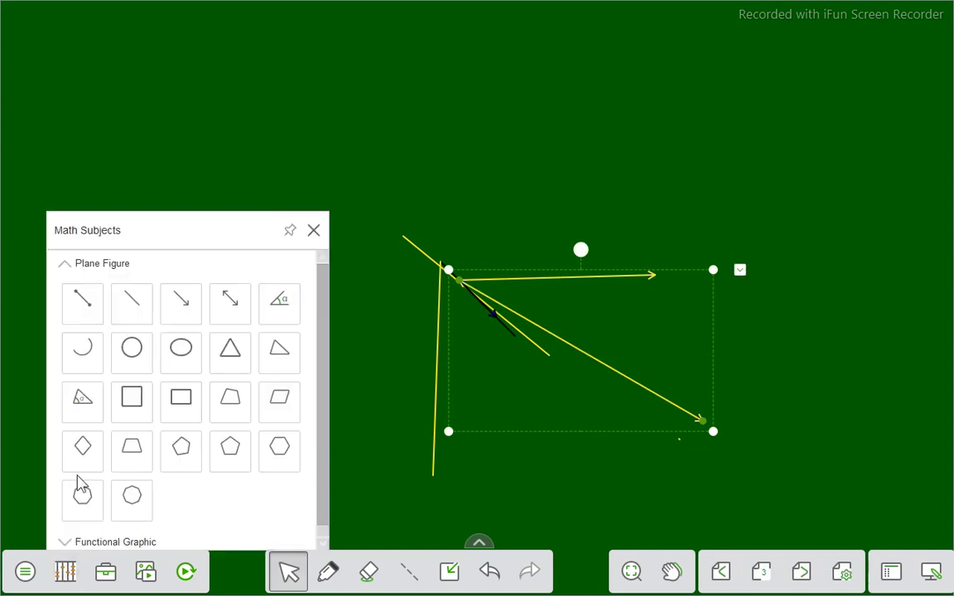
Insert an angle figure, drag its arm to 60°, and make its arms yellow
left_click(276, 312)
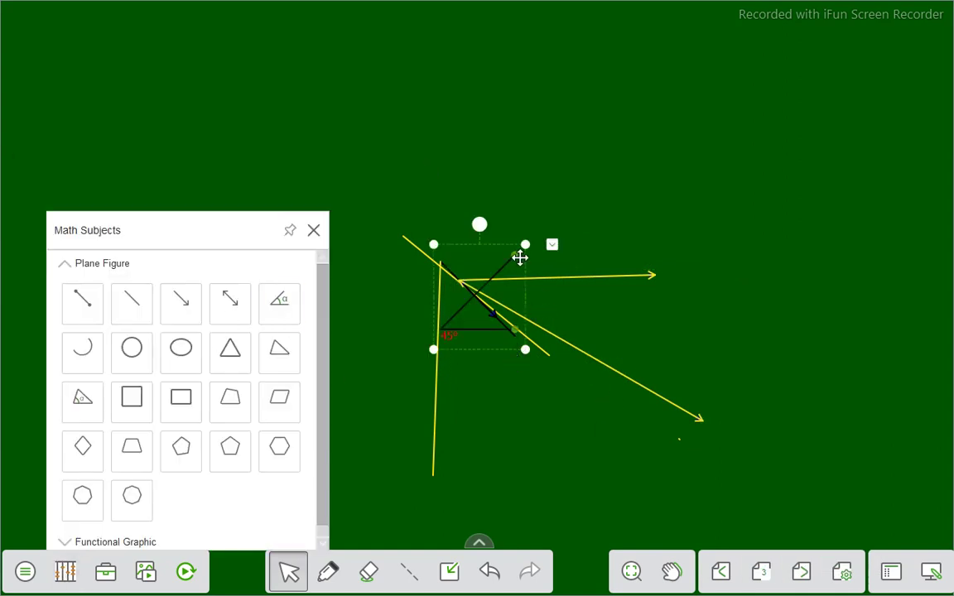
left_click_drag(517, 267, 322, 294)
left_click_drag(354, 255, 532, 167)
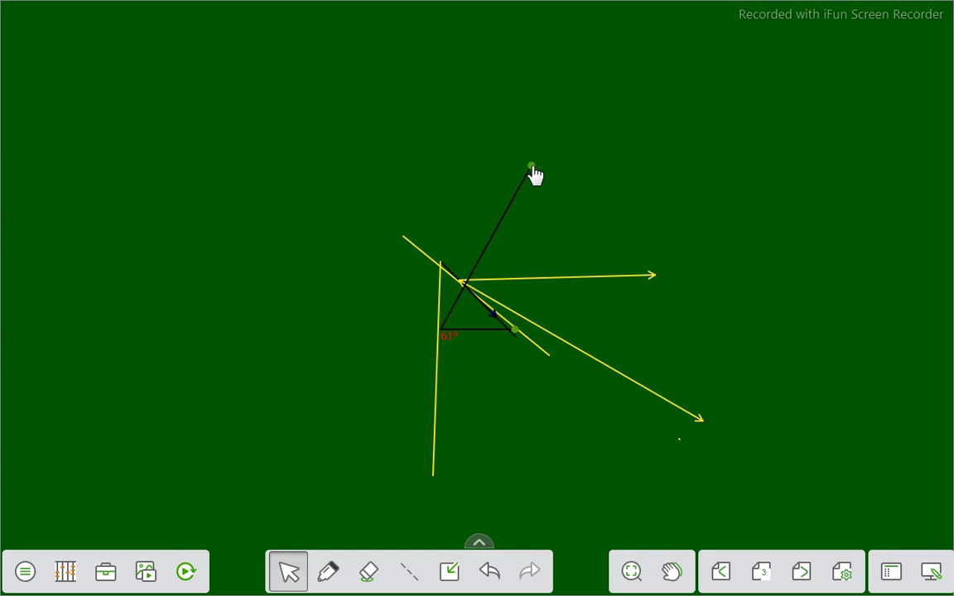
left_click(533, 179)
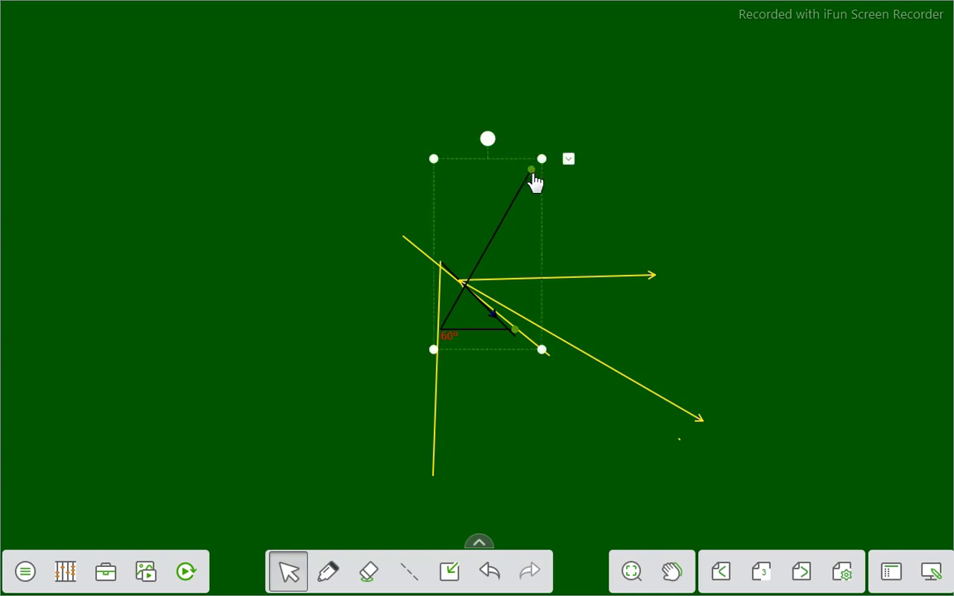
right_click(533, 204)
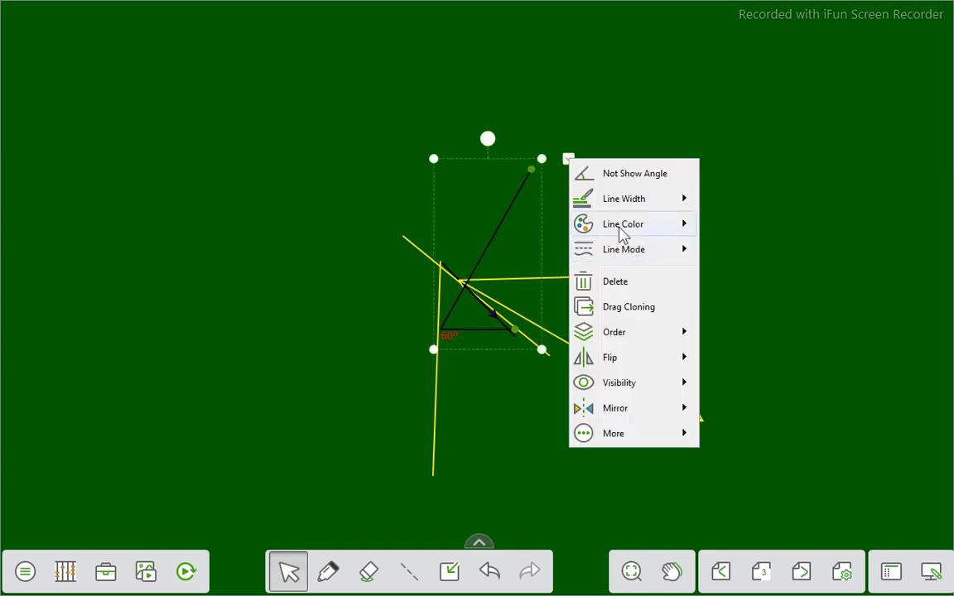
mouse_move(617, 235)
left_click(805, 234)
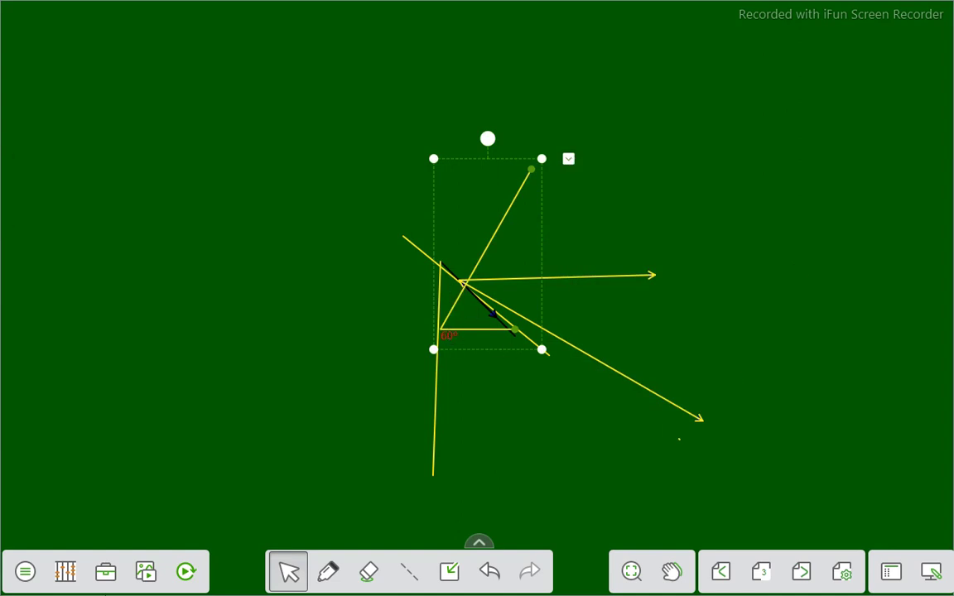
left_click(66, 572)
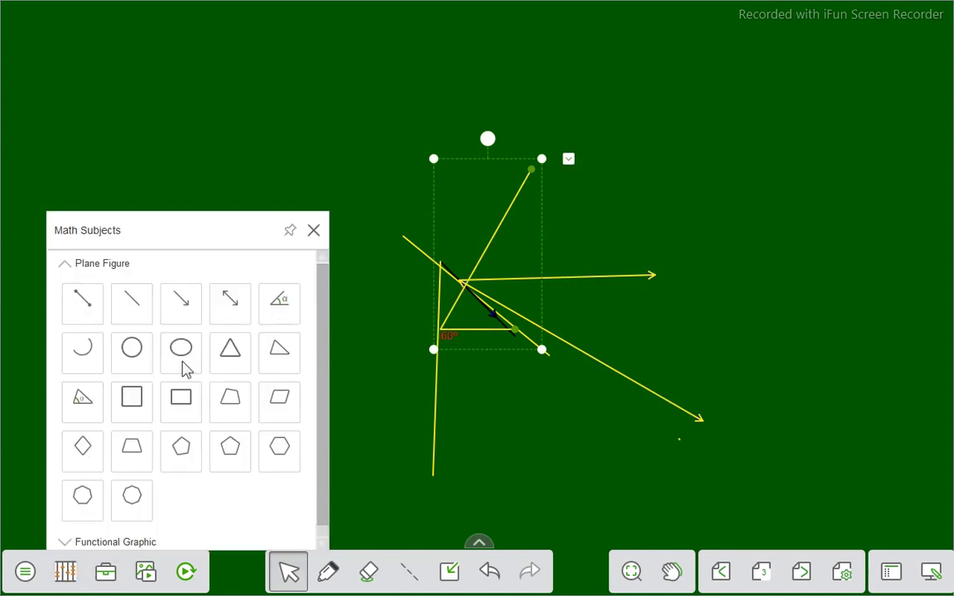
Insert an arc figure from Math Subjects
left_click(83, 352)
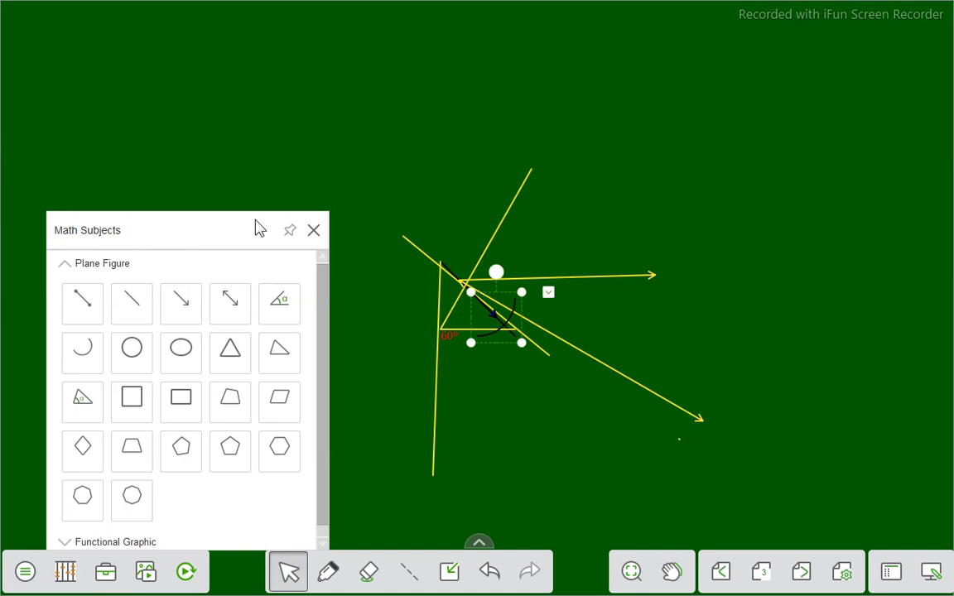
left_click(406, 99)
left_click(409, 98)
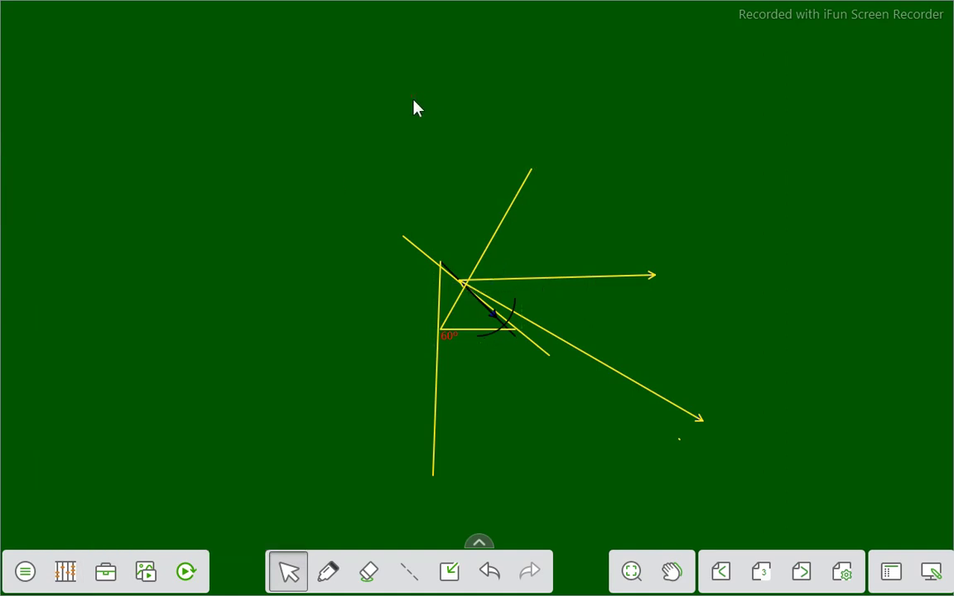
left_click(68, 573)
left_click(83, 354)
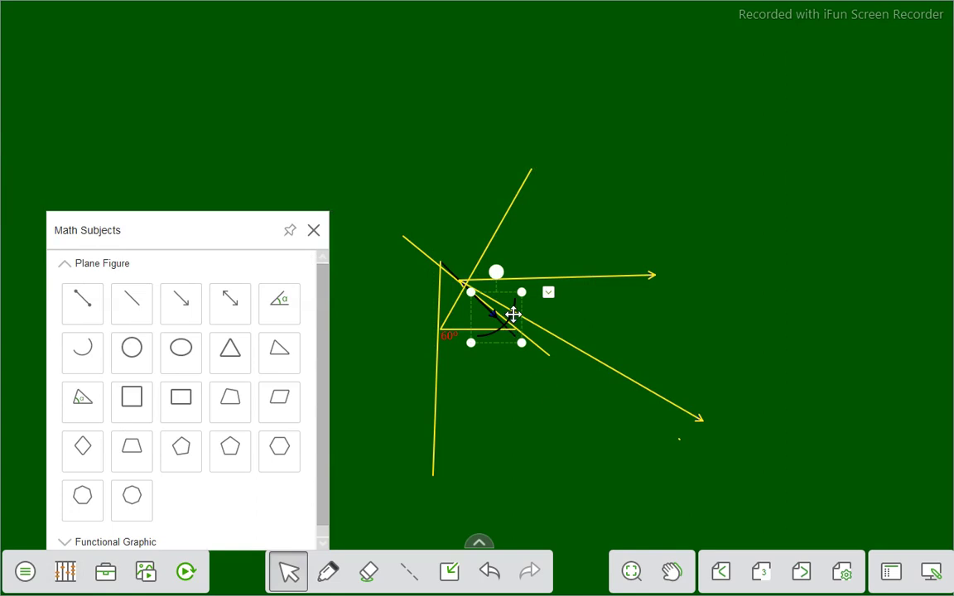
Move the 60° angle upper left, the arrow lower left, and the arc right, colouring it yellow
left_click_drag(478, 321, 279, 223)
left_click_drag(474, 304, 252, 364)
left_click_drag(510, 311, 716, 325)
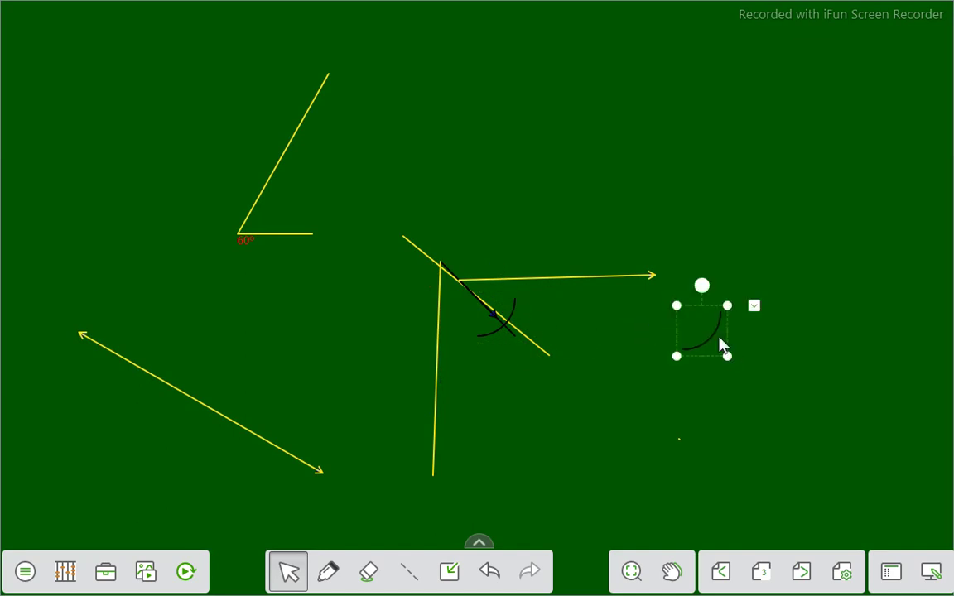
right_click(720, 346)
mouse_move(820, 355)
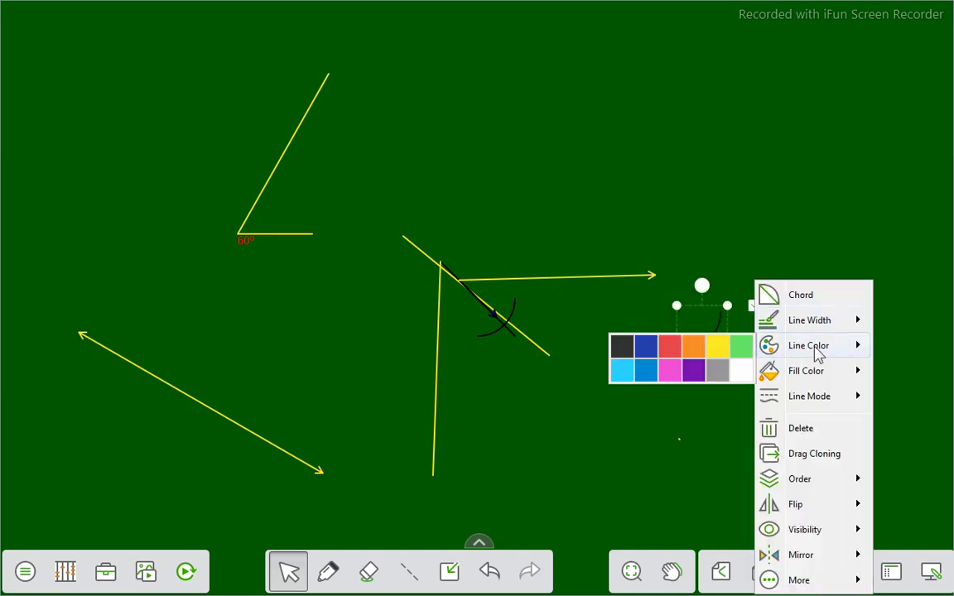
left_click(720, 355)
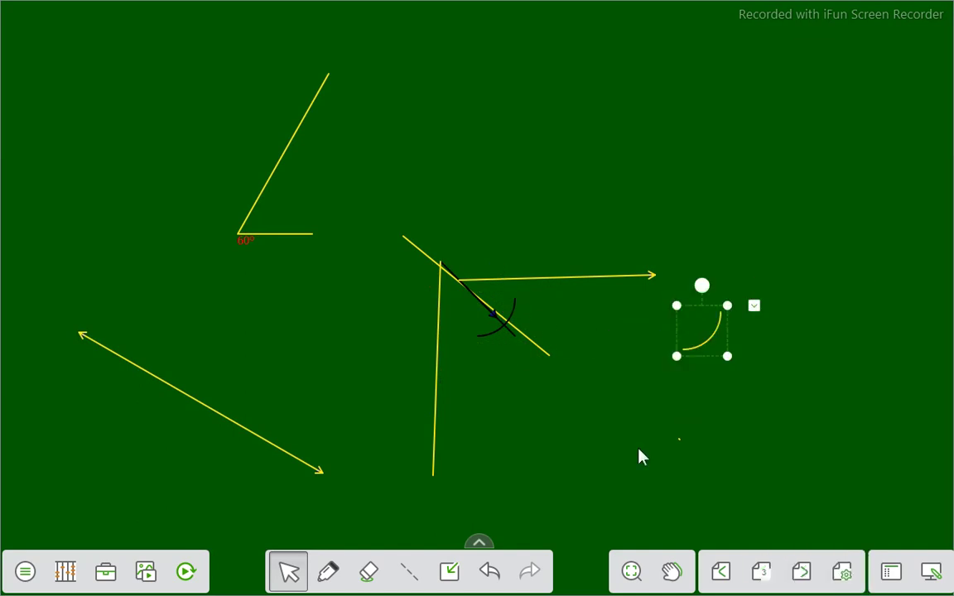
left_click(67, 568)
Insert a circle, enlarge it, and give its outline yellow
left_click(122, 350)
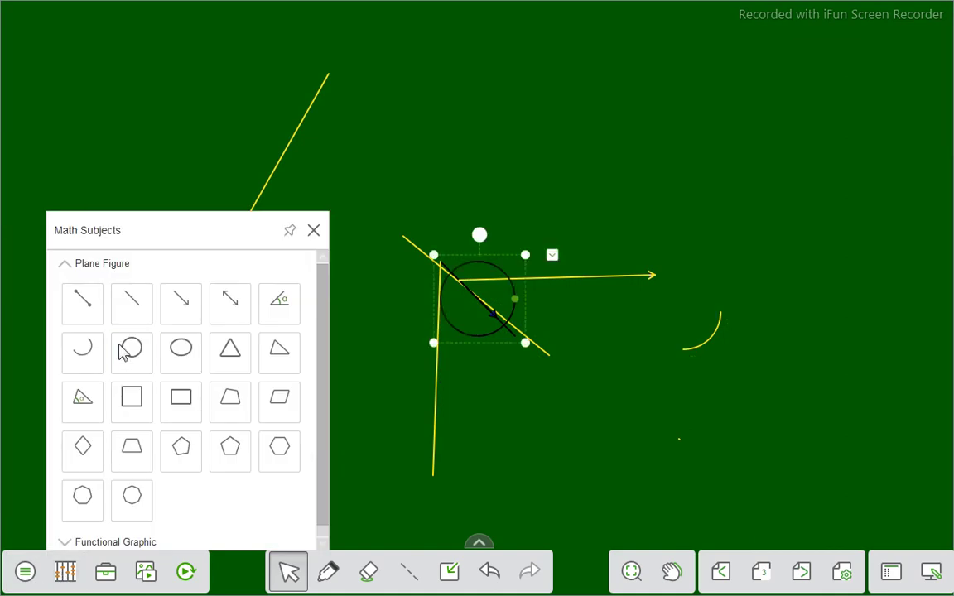
left_click_drag(517, 308, 629, 366)
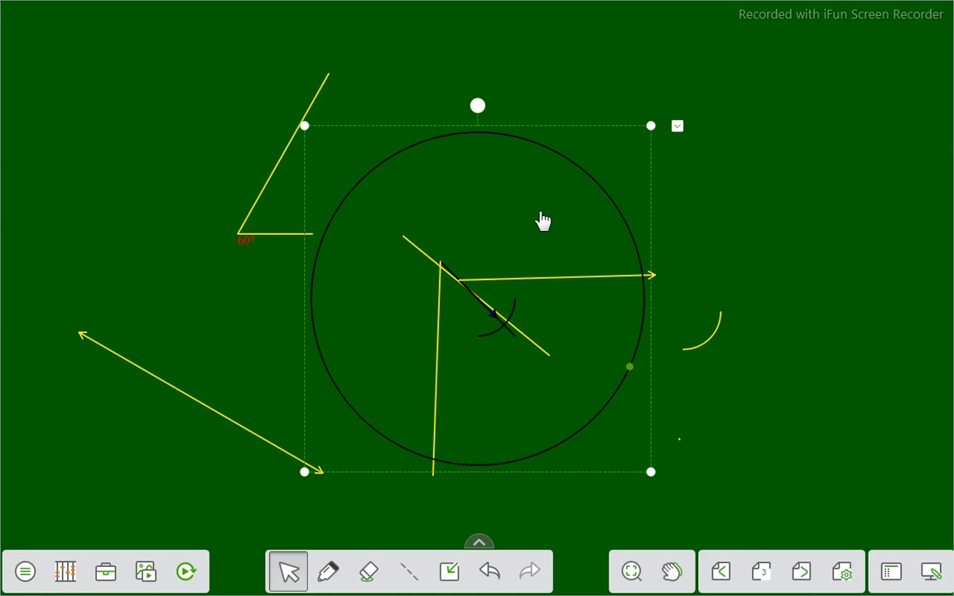
right_click(542, 220)
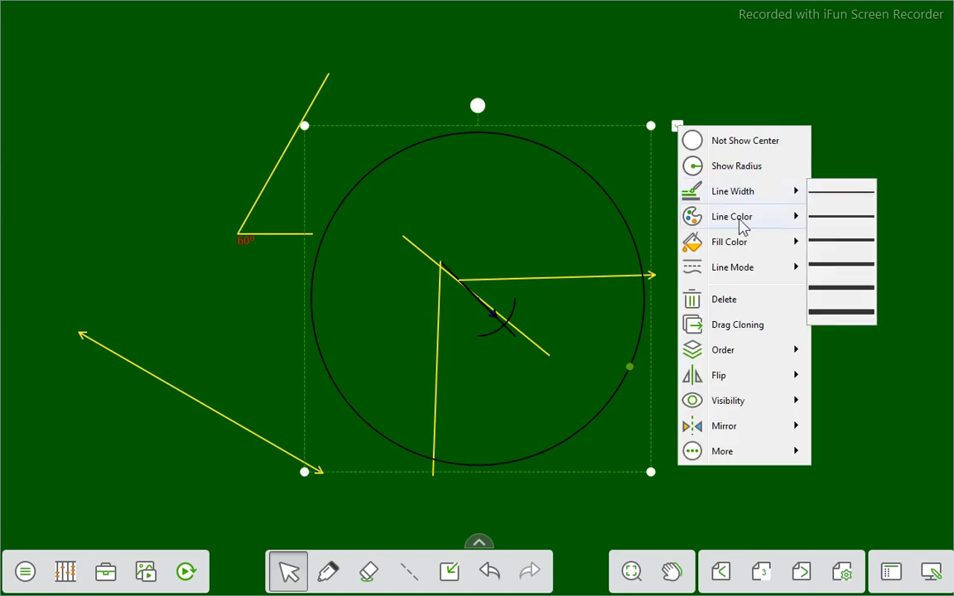
mouse_move(741, 225)
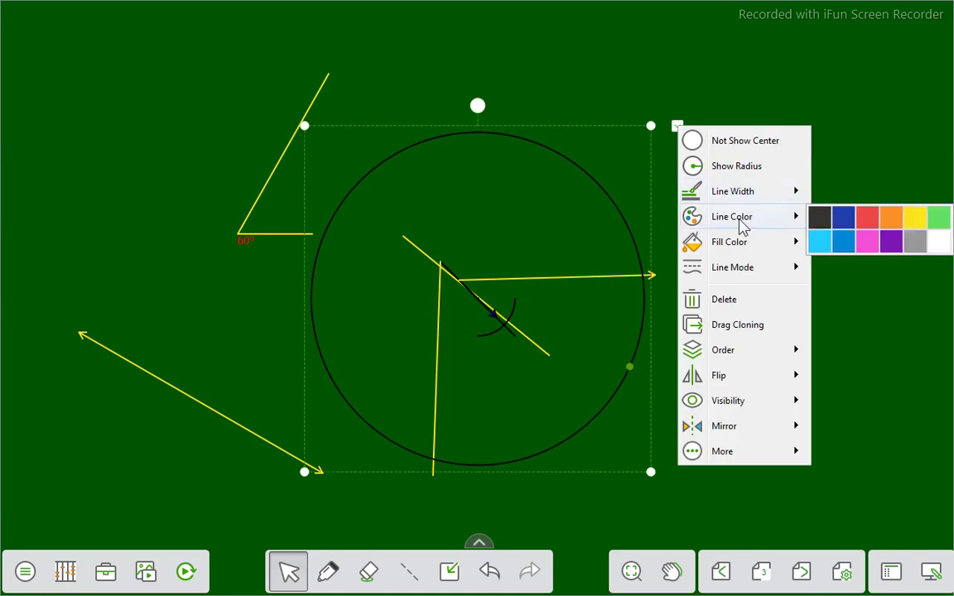
left_click(913, 219)
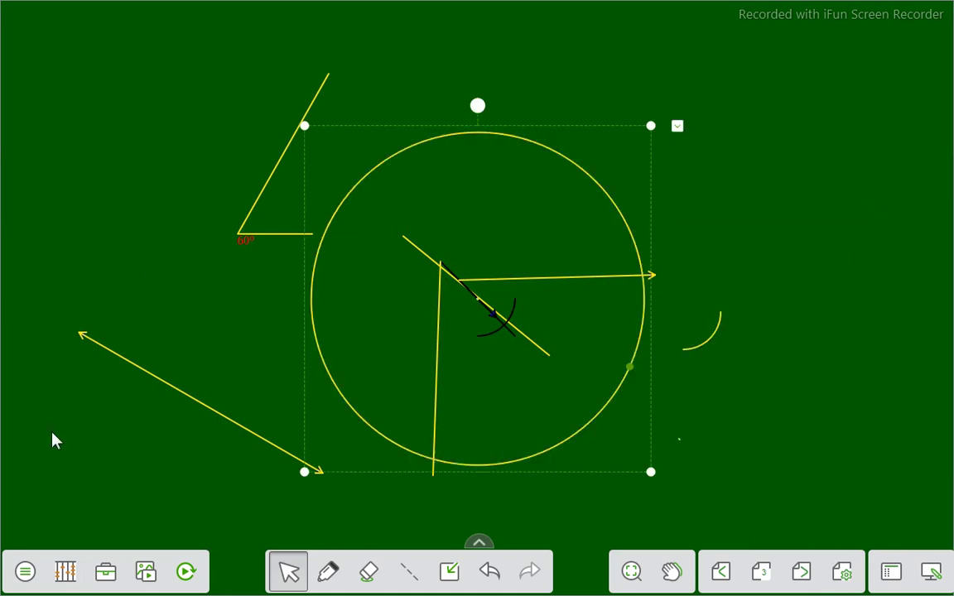
left_click(65, 571)
Add another circle and a wide ellipse with a yellow outline
left_click(152, 365)
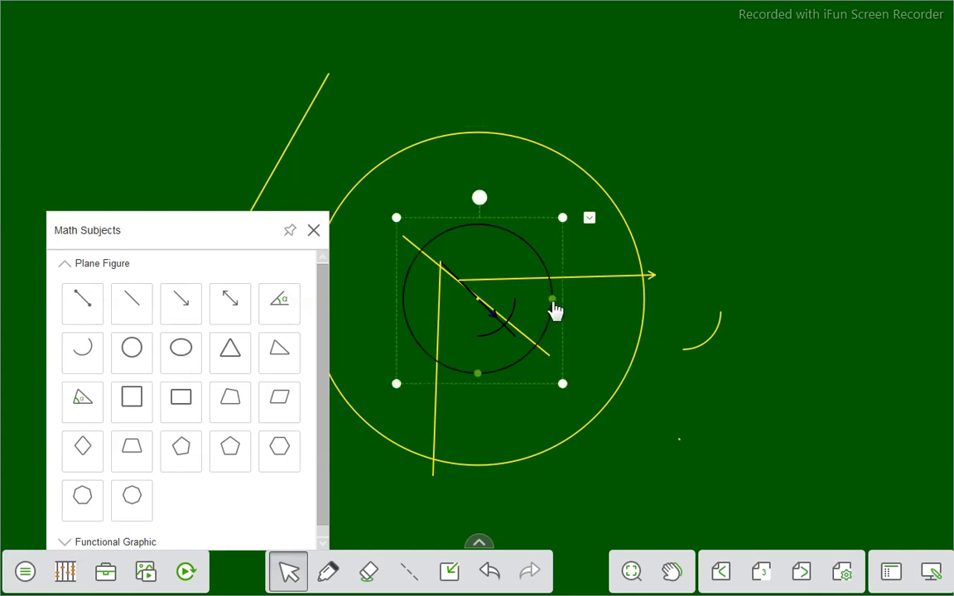
left_click(183, 347)
left_click_drag(552, 304, 711, 325)
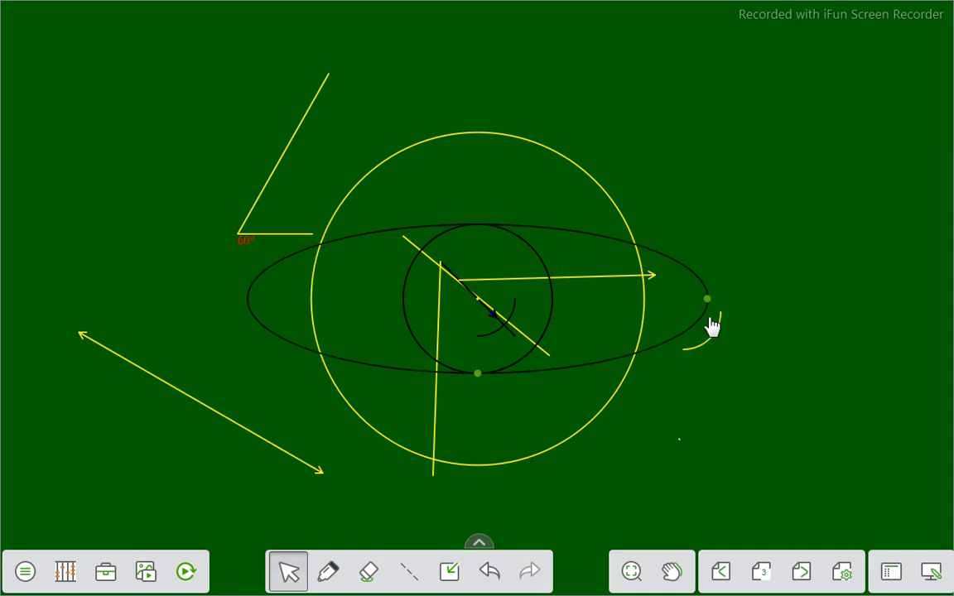
right_click(689, 326)
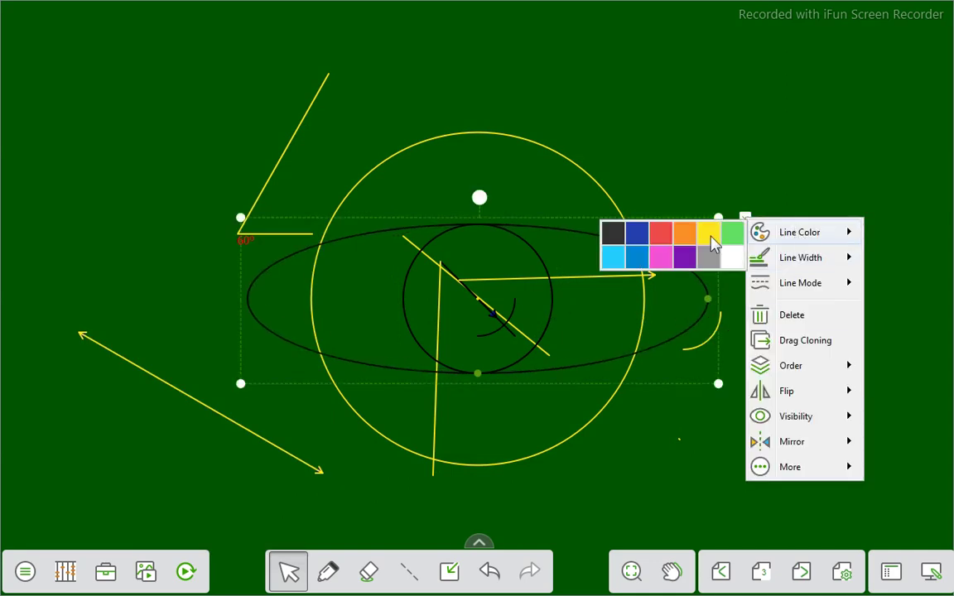
left_click(709, 230)
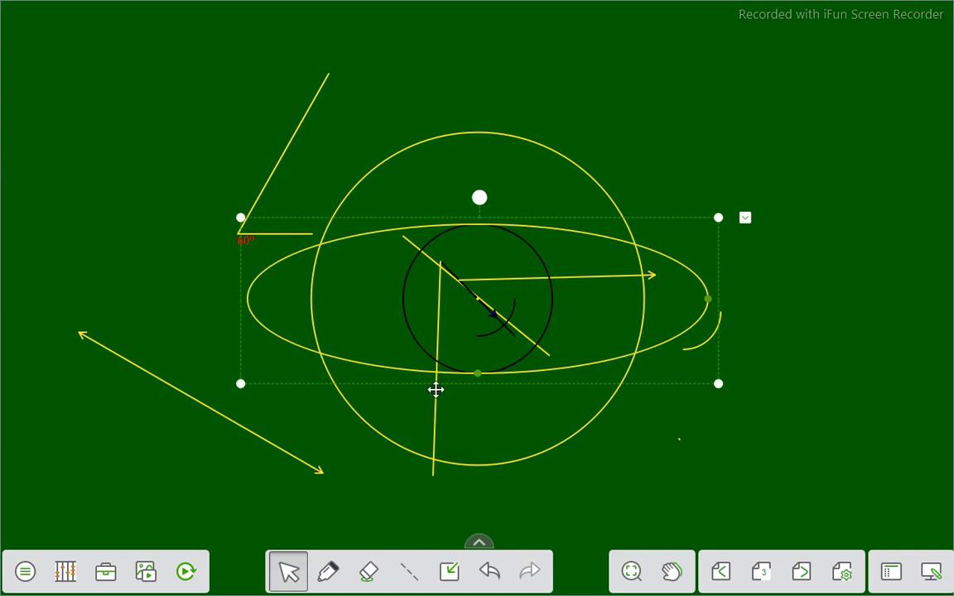
left_click(66, 571)
Place an equilateral triangle in the upper right with a yellow outline
left_click(233, 354)
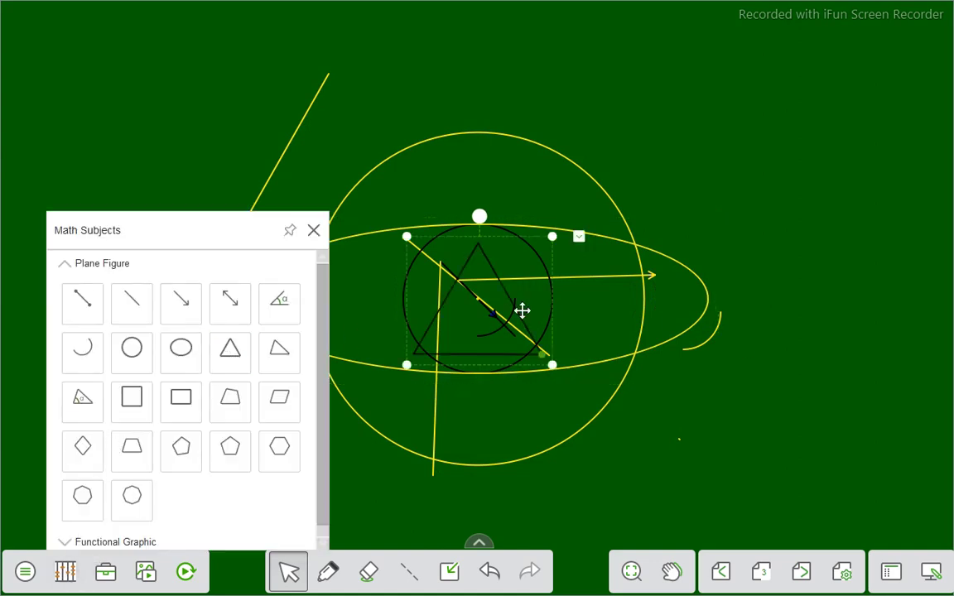
left_click_drag(496, 304, 763, 162)
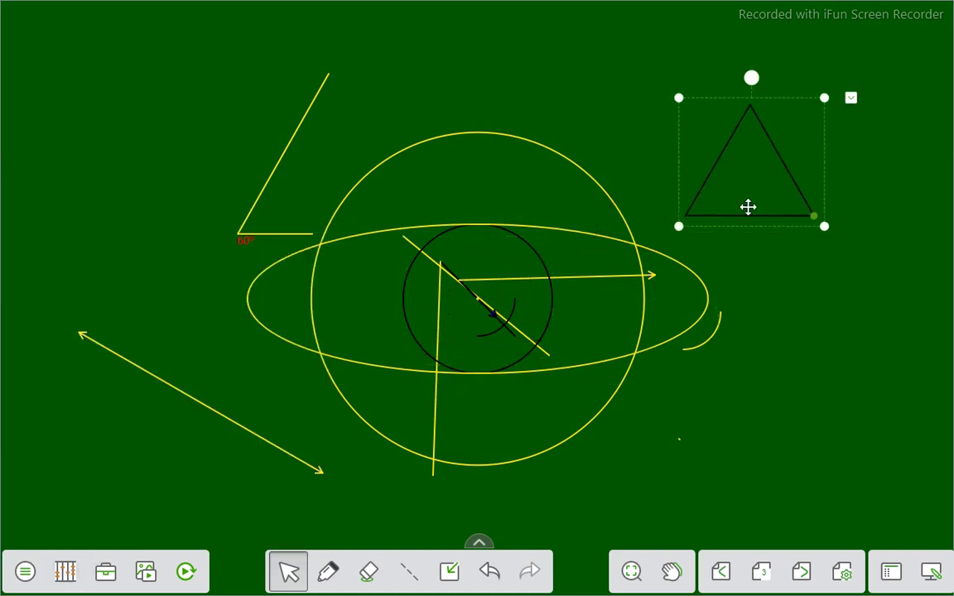
right_click(755, 186)
mouse_move(759, 217)
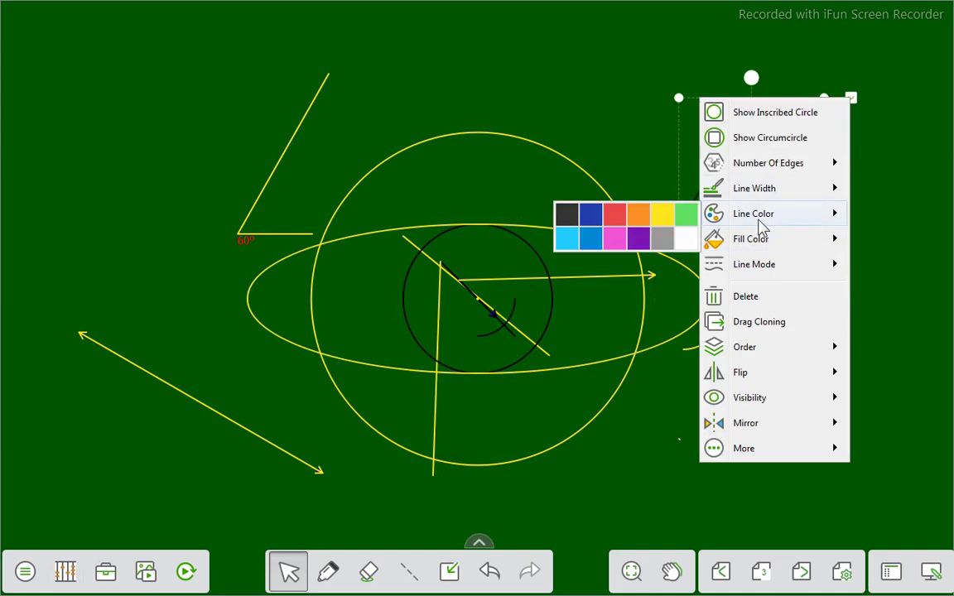
left_click(662, 215)
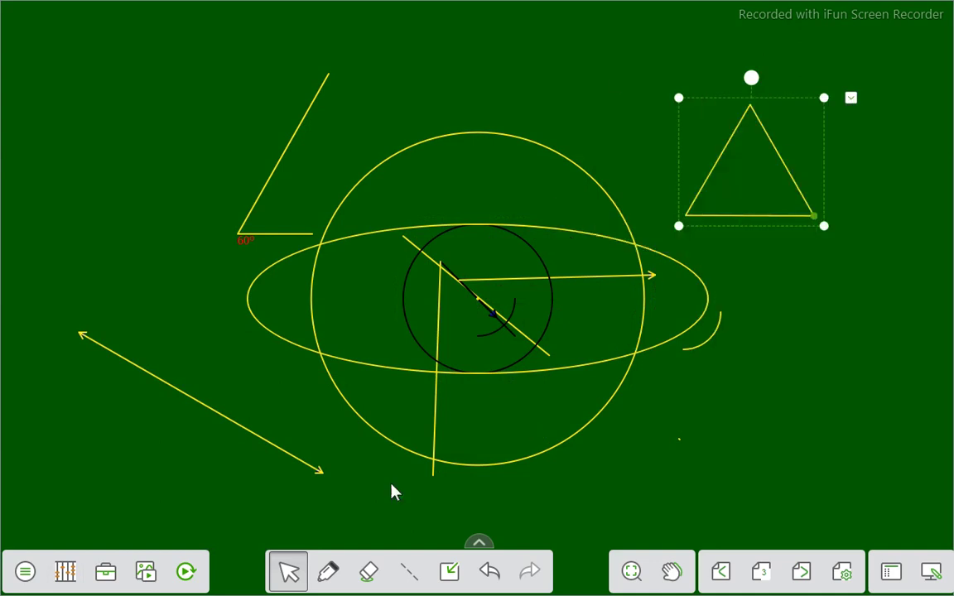
left_click(368, 572)
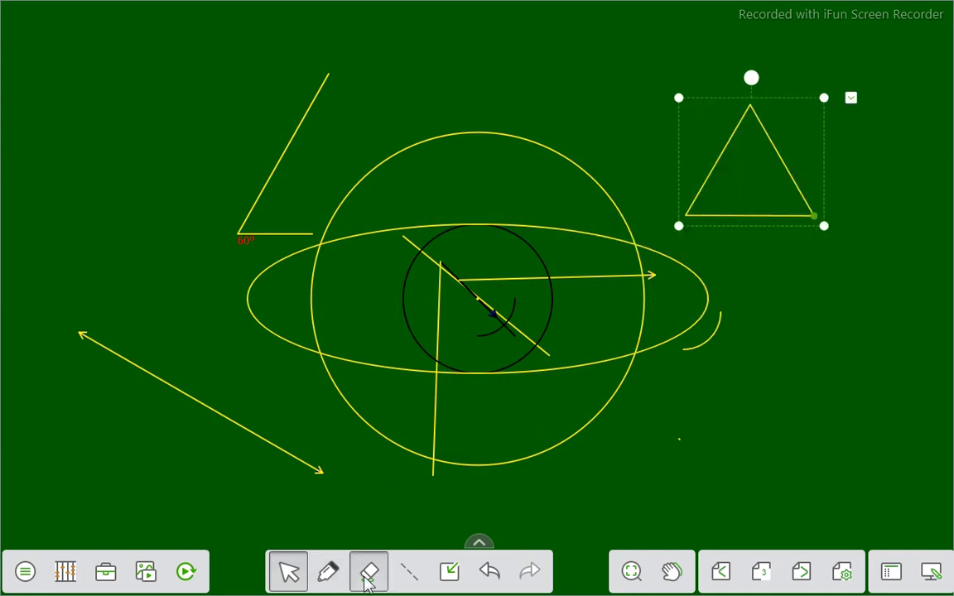
left_click(368, 573)
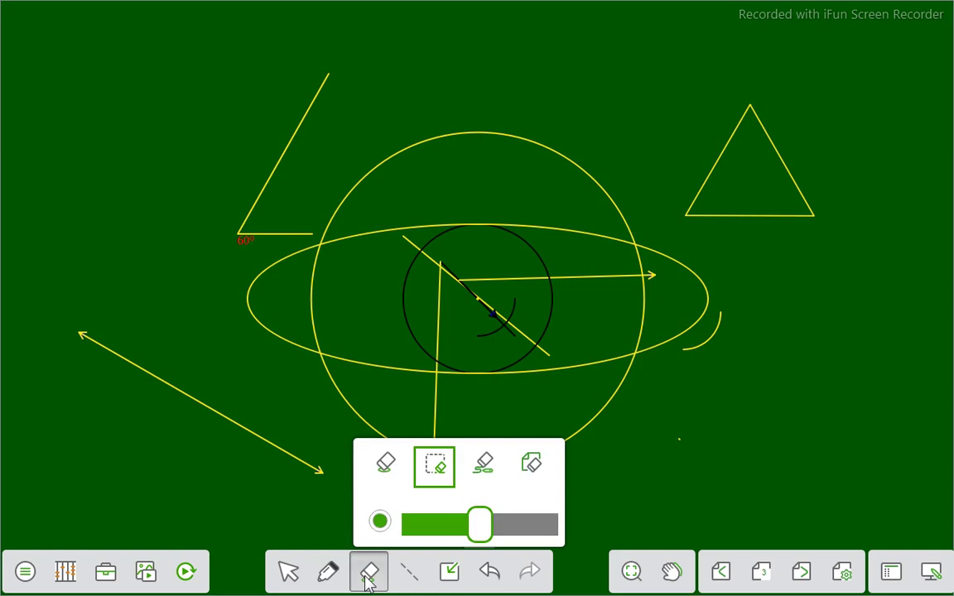
Clear the whole board, then add a right triangle filled solid yellow
left_click(531, 462)
left_click(66, 577)
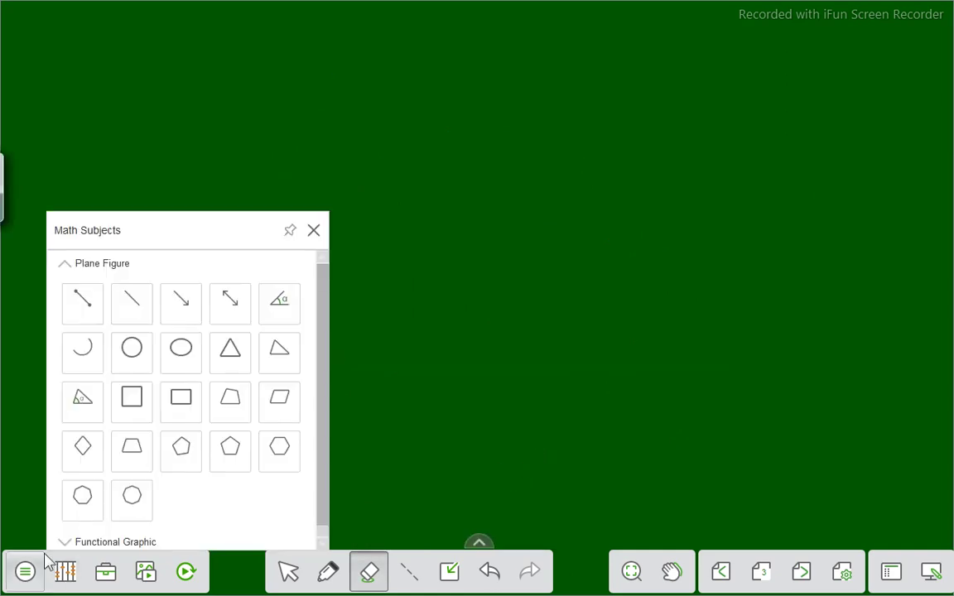
left_click(285, 356)
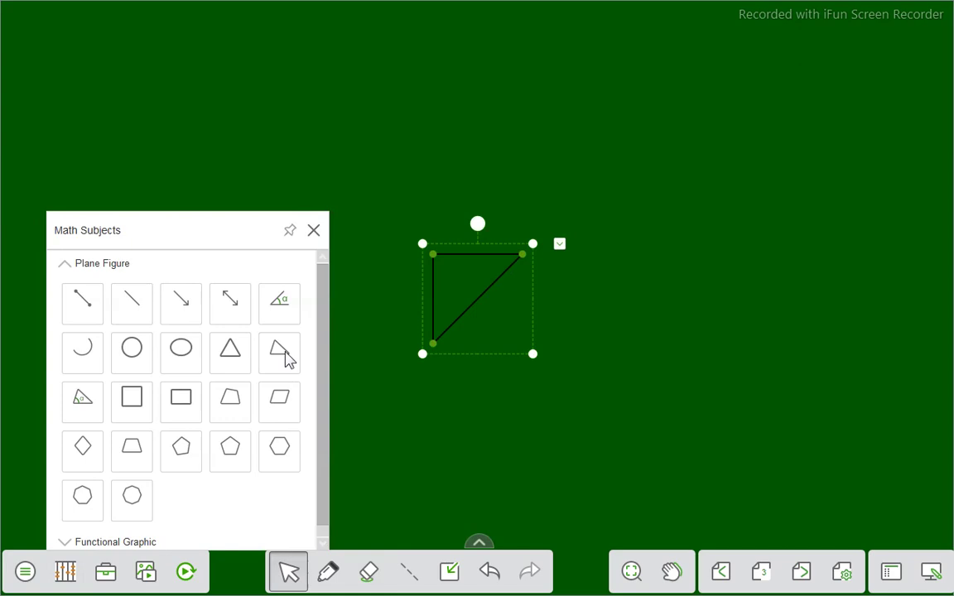
left_click(459, 286)
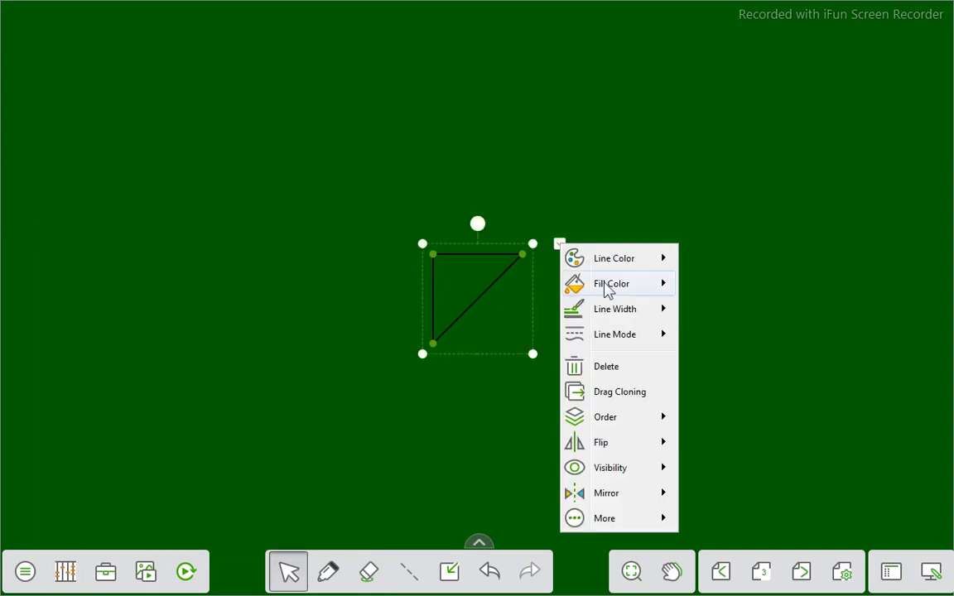
mouse_move(614, 287)
left_click(782, 286)
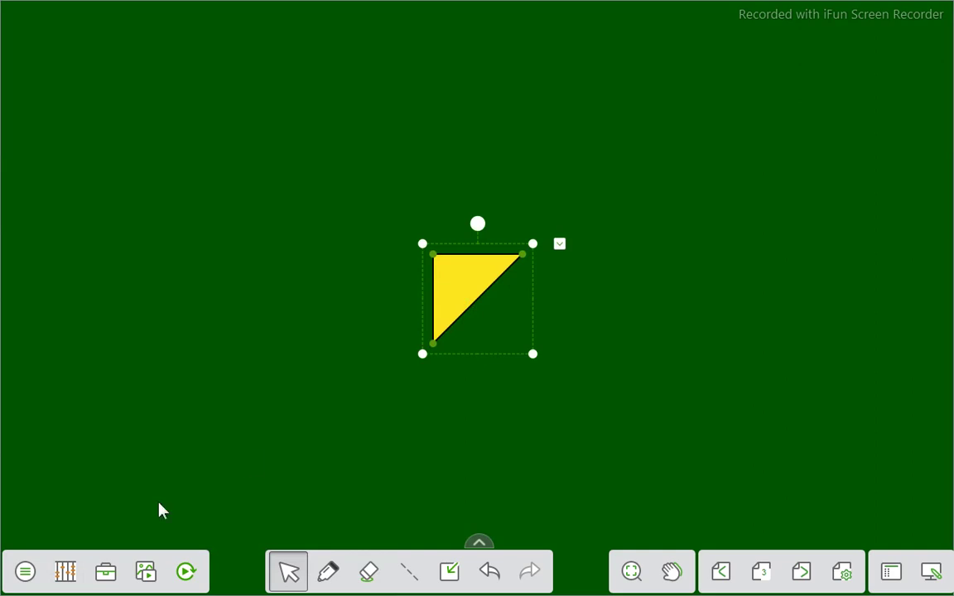
left_click(65, 572)
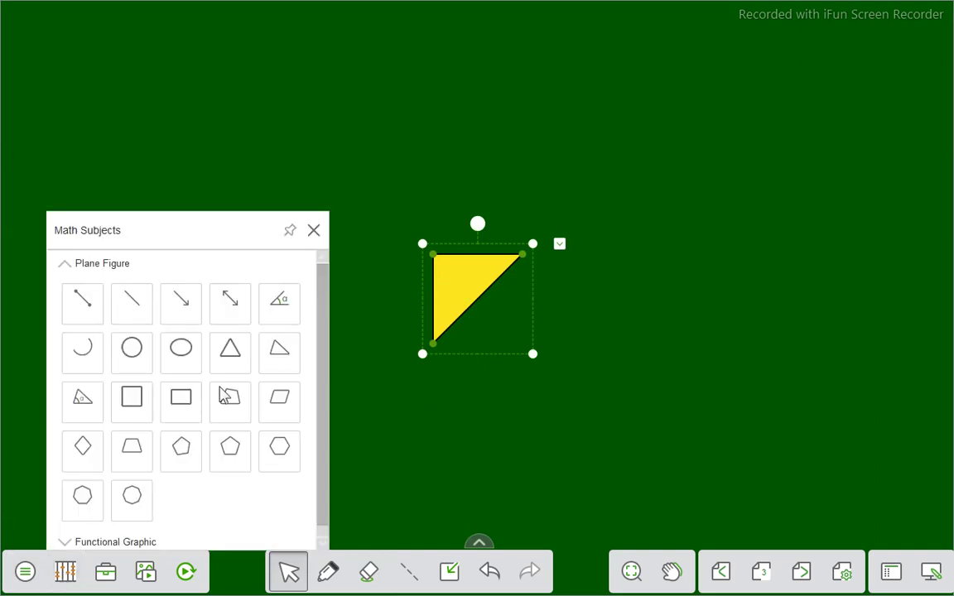
Add a 45°-90°-45° triangle and a square, then enlarge, tilt and outline the square in yellow
left_click(85, 402)
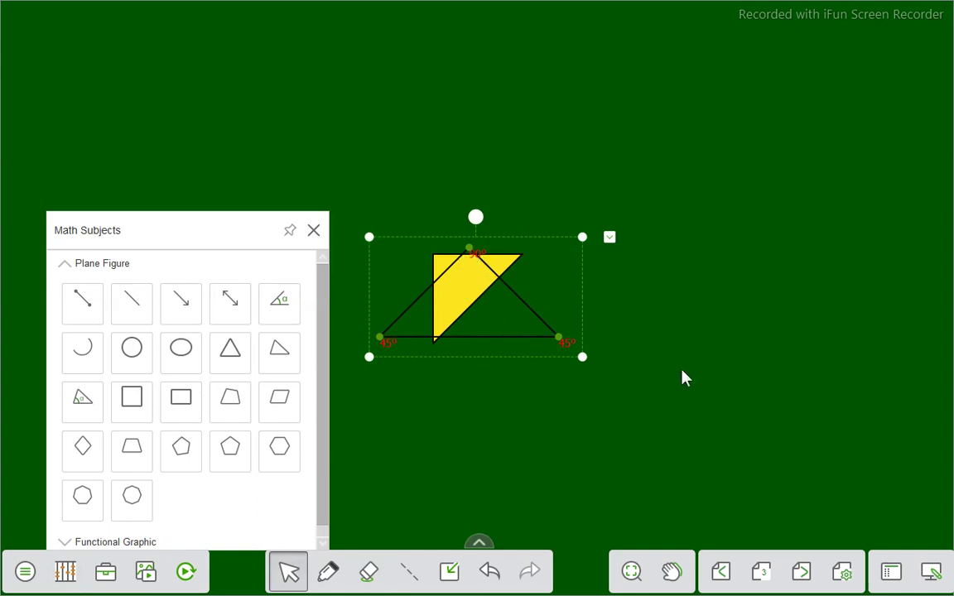
left_click(137, 405)
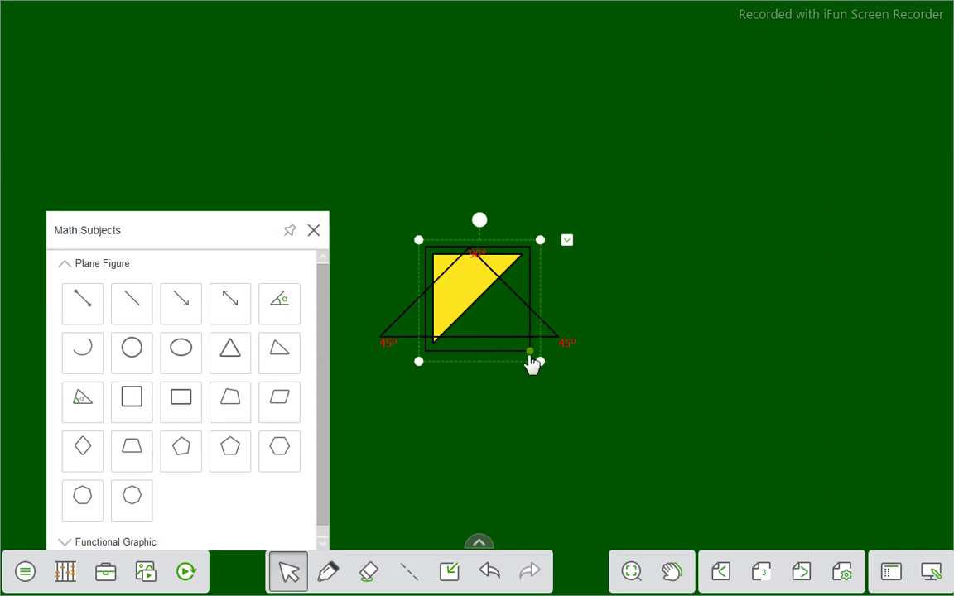
left_click_drag(532, 360, 629, 417)
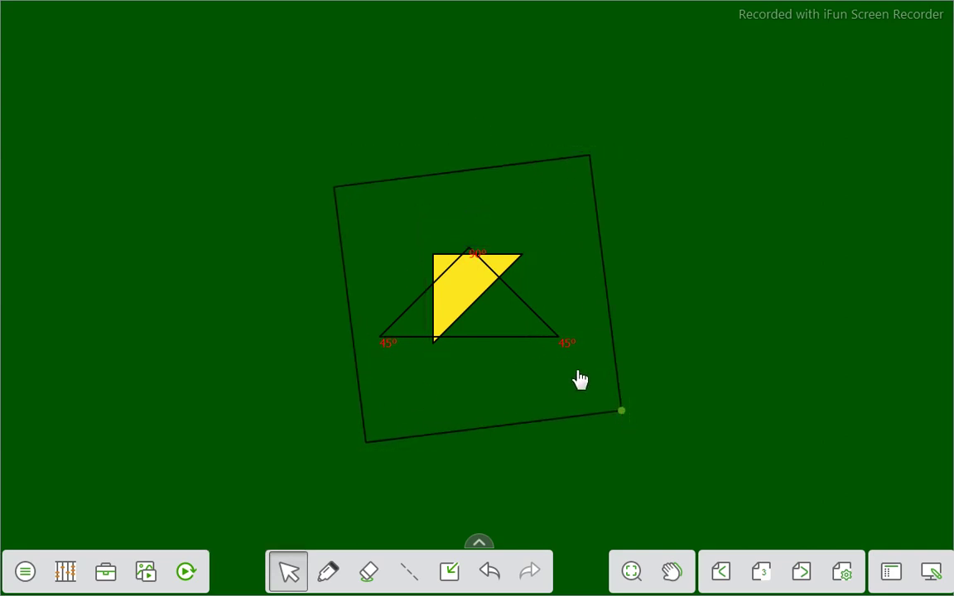
right_click(577, 379)
mouse_move(717, 277)
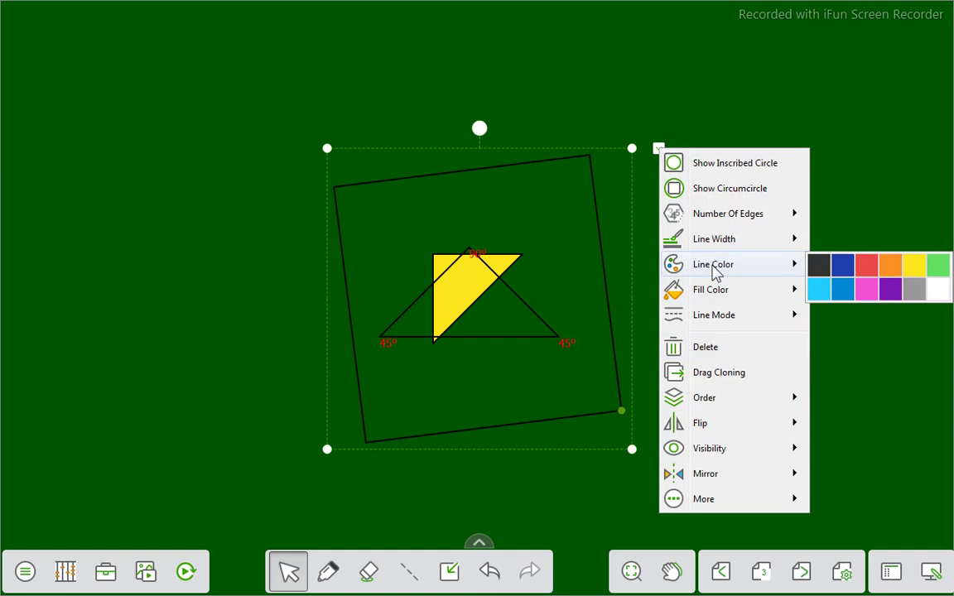
left_click(913, 266)
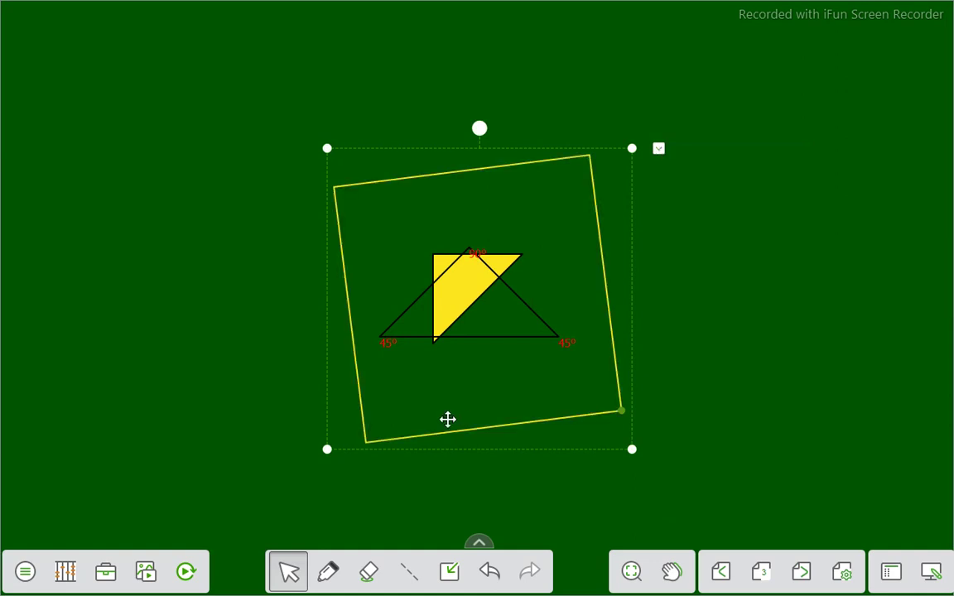
Reopen the plane-figure collection, then switch to the eraser and show its options
left_click(66, 570)
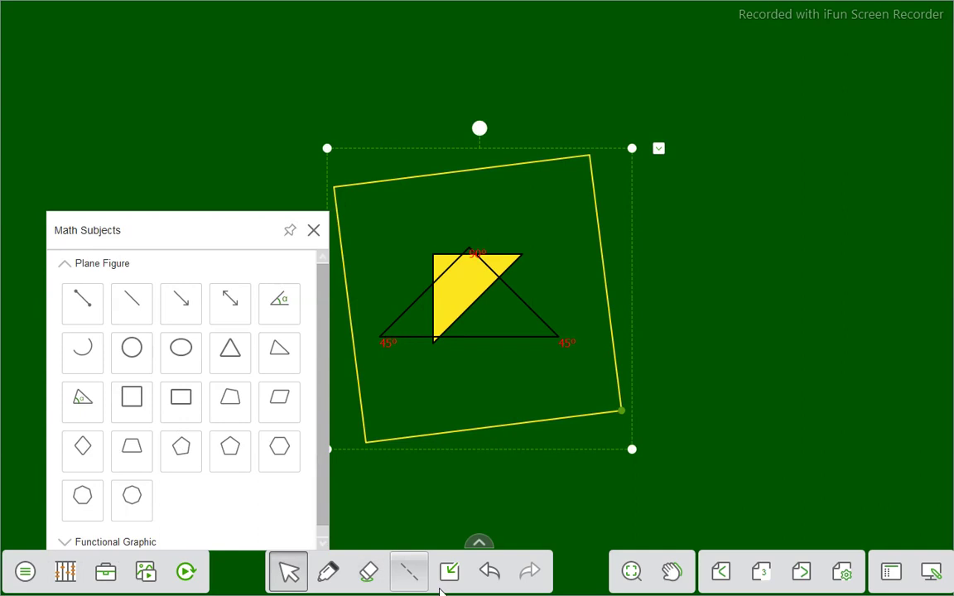
left_click(371, 579)
left_click(369, 575)
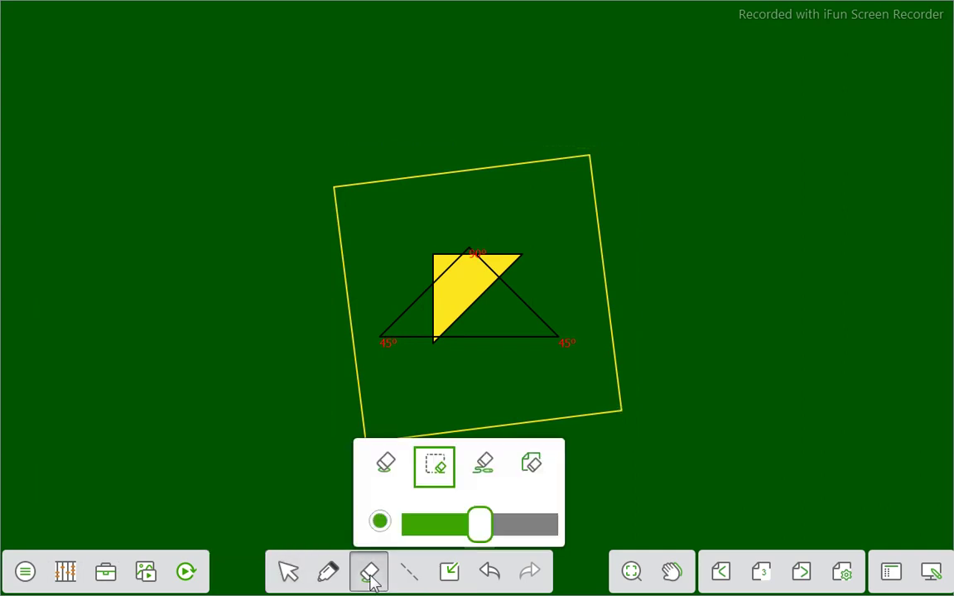
Clear the board and add a square stretched into a wide rectangle filled solid yellow
left_click(530, 462)
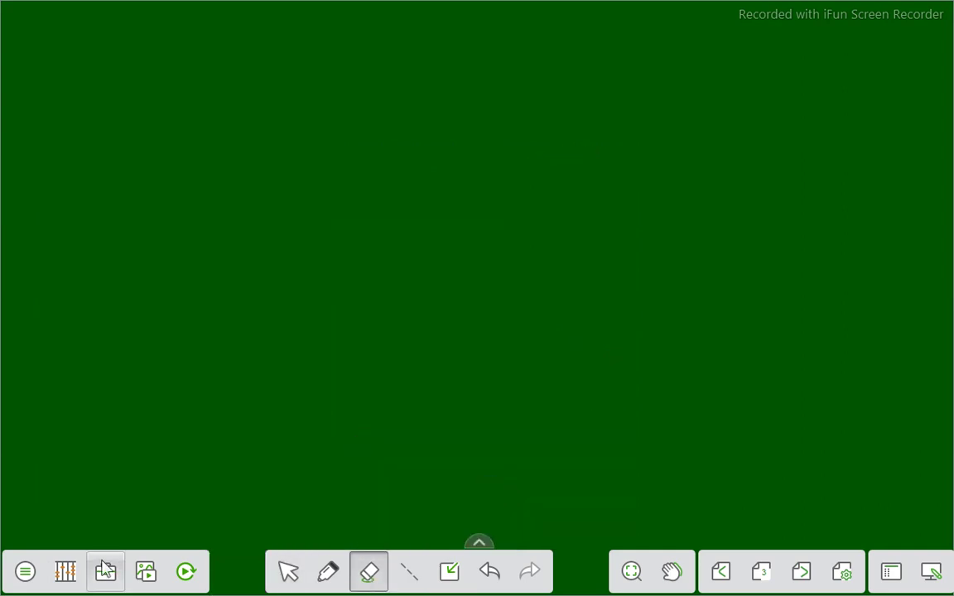
left_click(68, 571)
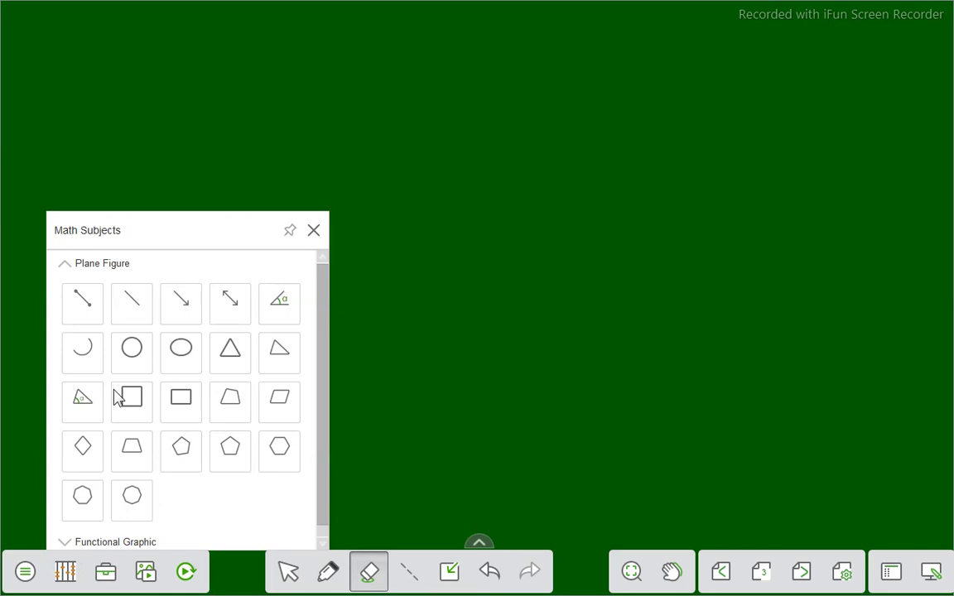
left_click(176, 403)
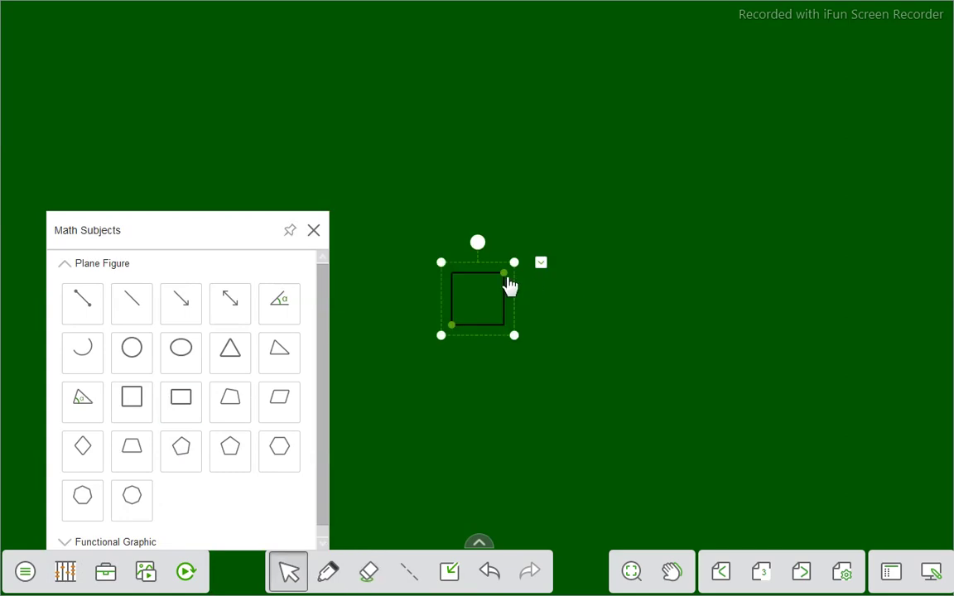
left_click_drag(507, 283, 608, 279)
right_click(612, 324)
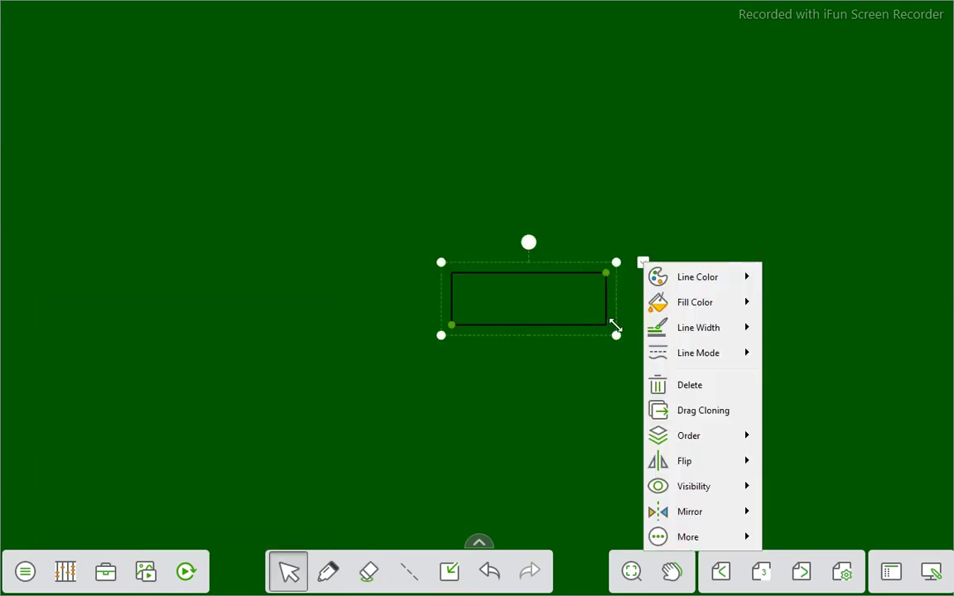
mouse_move(699, 312)
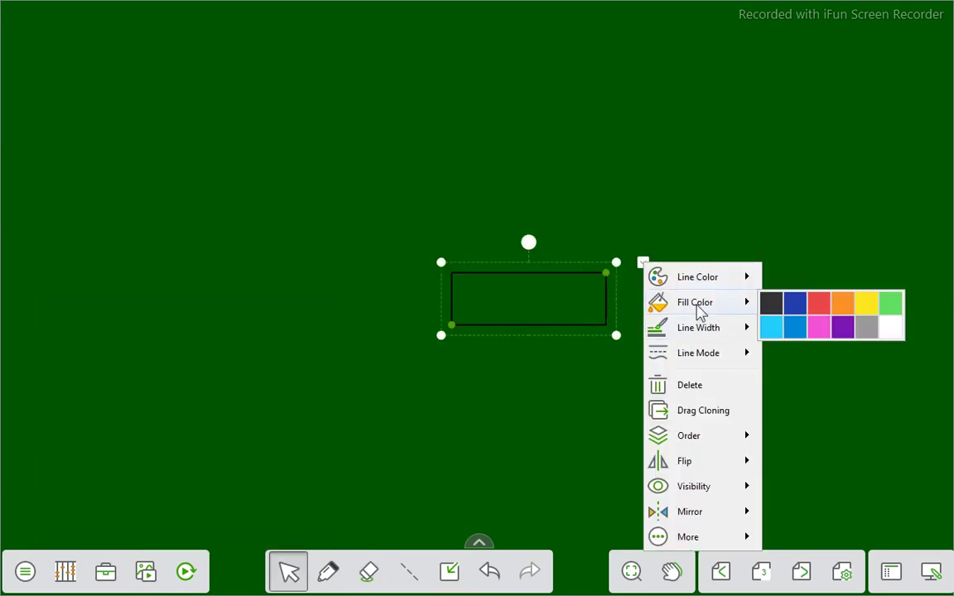
left_click(866, 306)
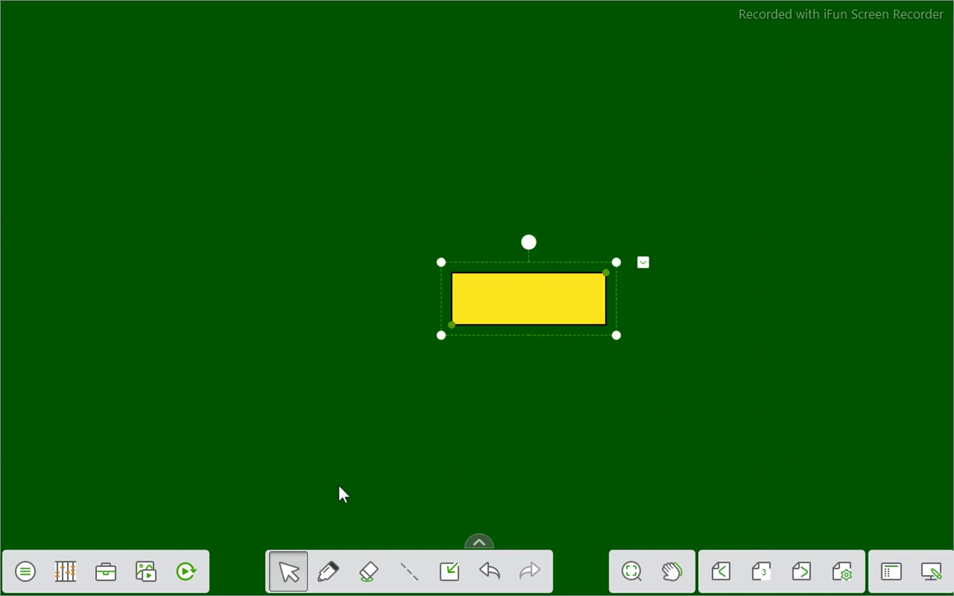
Open and close the teaching tools, then open the Math Subjects plane figures
left_click(106, 573)
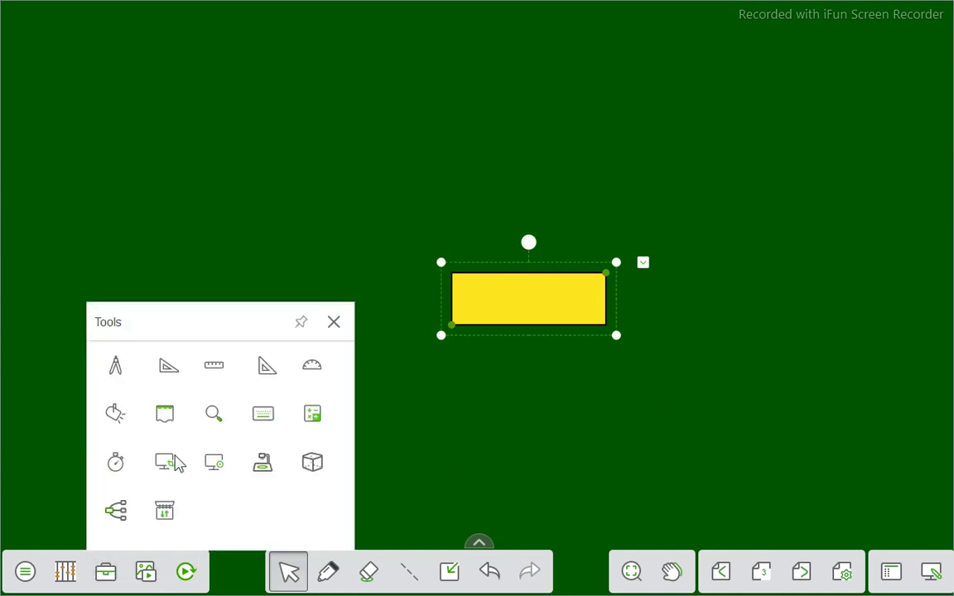
left_click(454, 458)
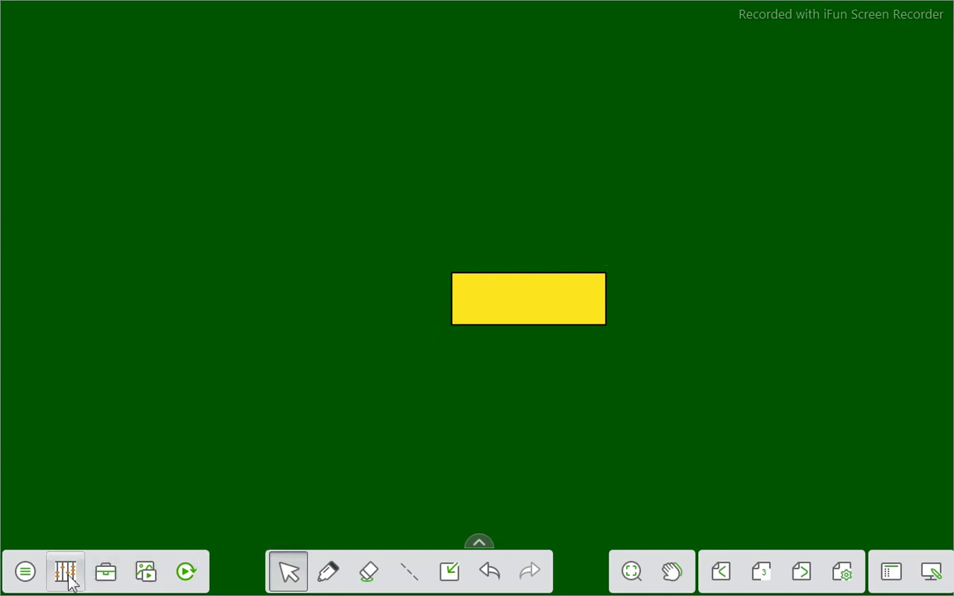
left_click(69, 578)
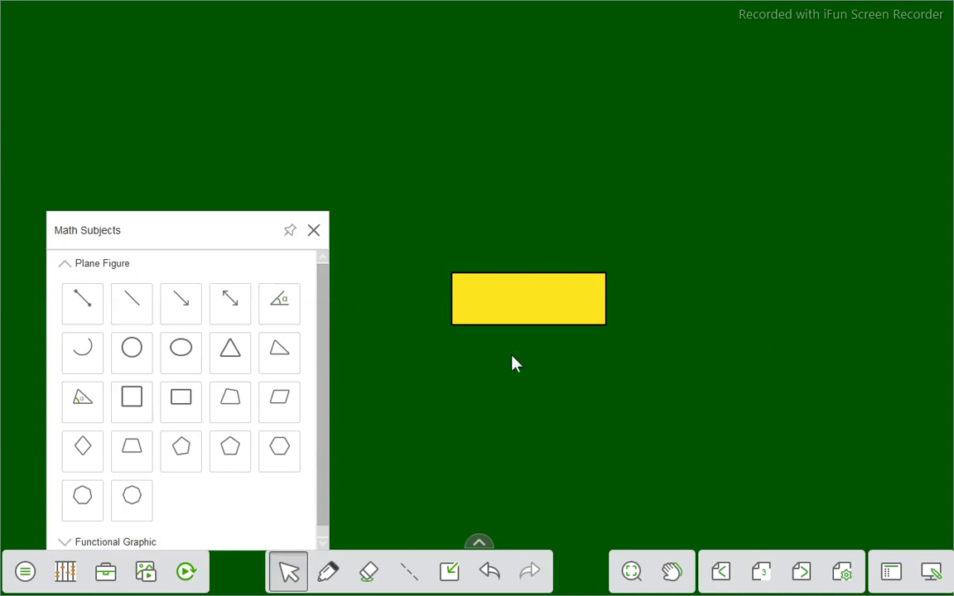
Insert a trapezoid, pull its lower-left corner down, and fill it yellow
left_click(231, 406)
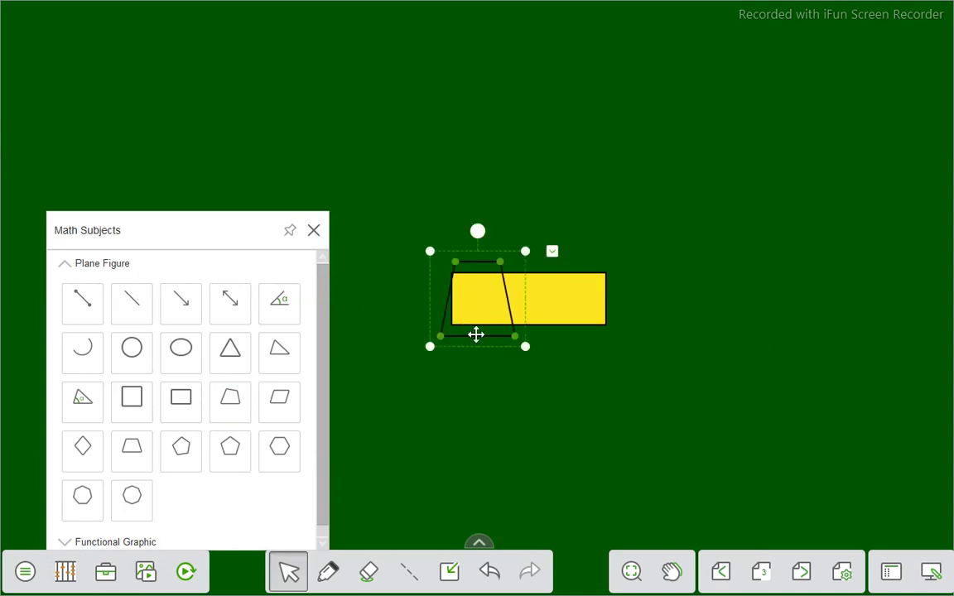
left_click_drag(441, 343, 448, 370)
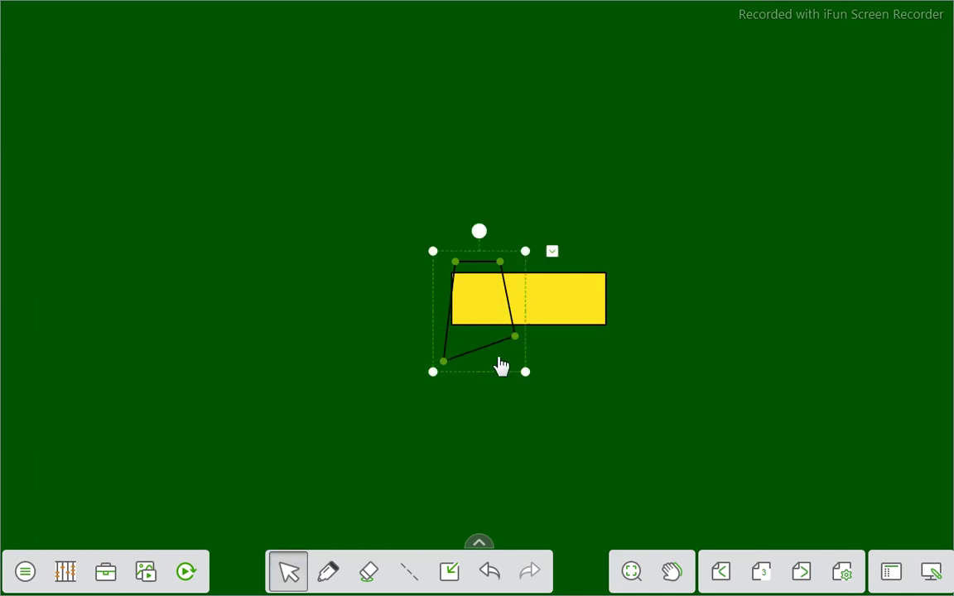
right_click(497, 365)
mouse_move(630, 298)
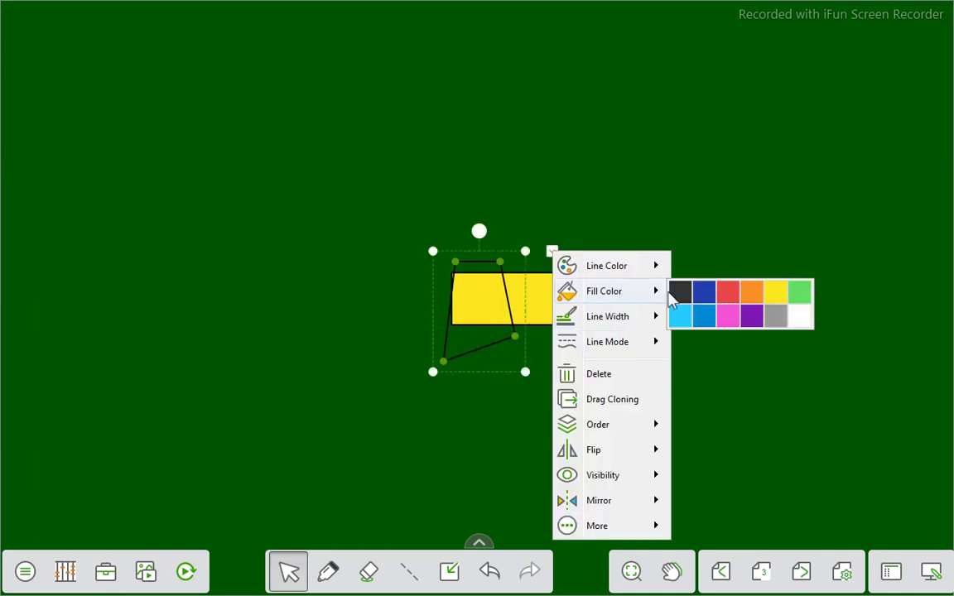
left_click(782, 296)
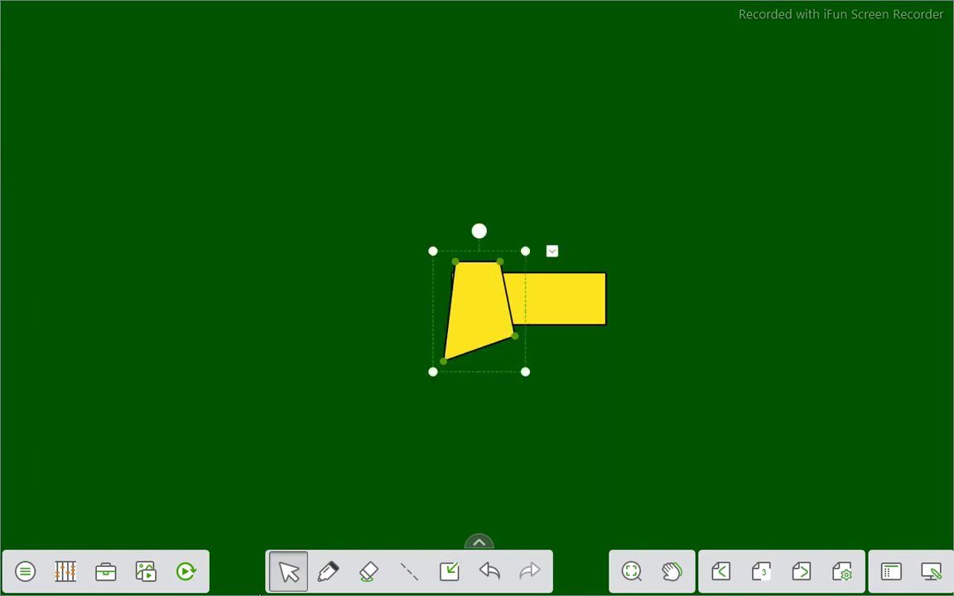
Dismiss the connect-to-equipment warning and bring up the eraser options
left_click(450, 573)
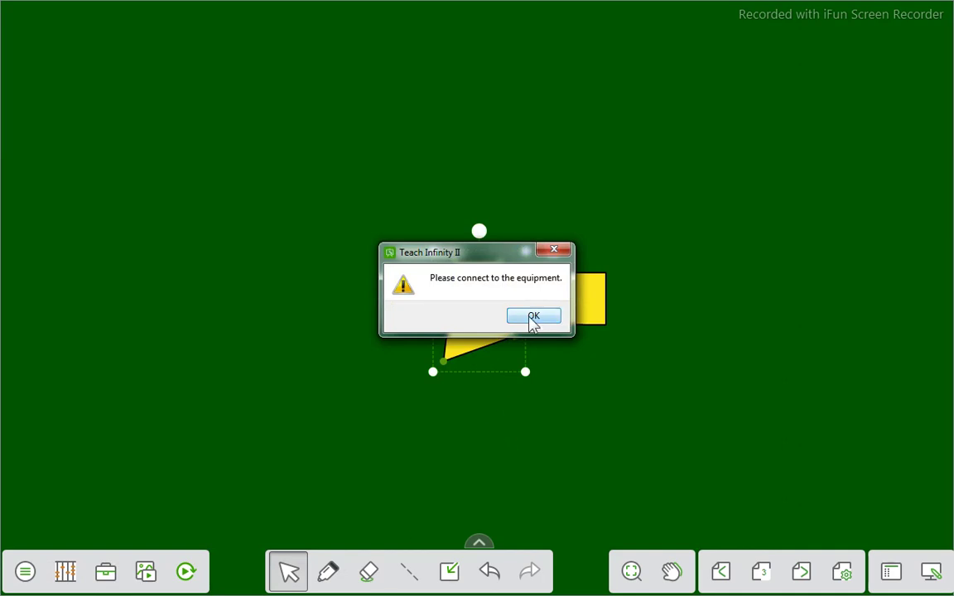
left_click(532, 320)
left_click(368, 573)
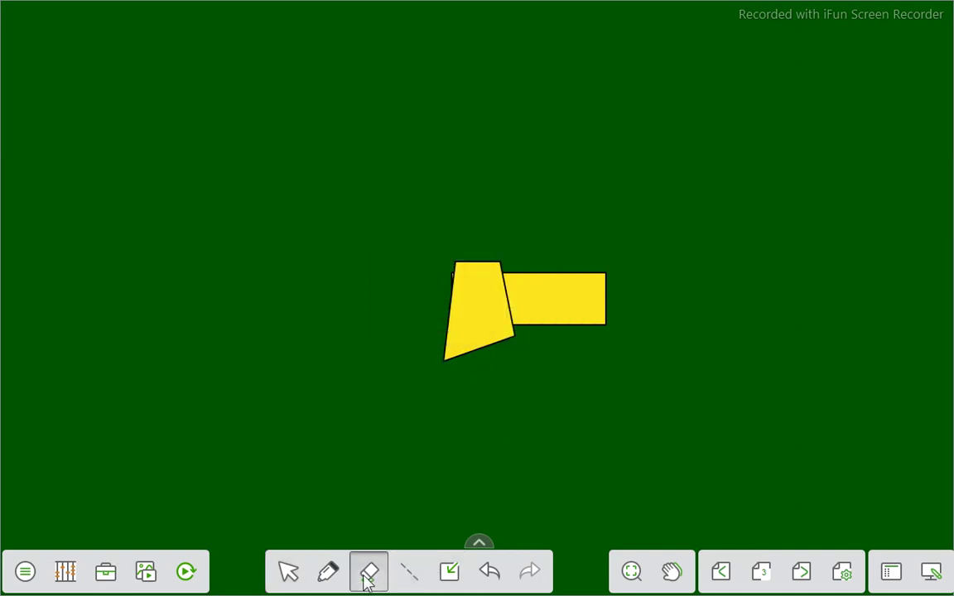
left_click(368, 573)
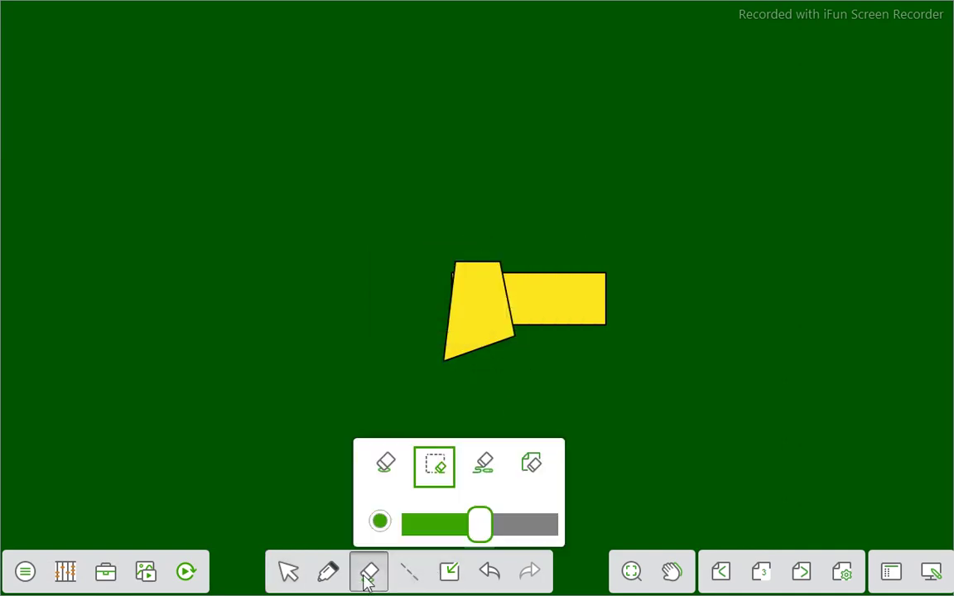
Clear the page and add a parallelogram filled yellow
left_click(534, 468)
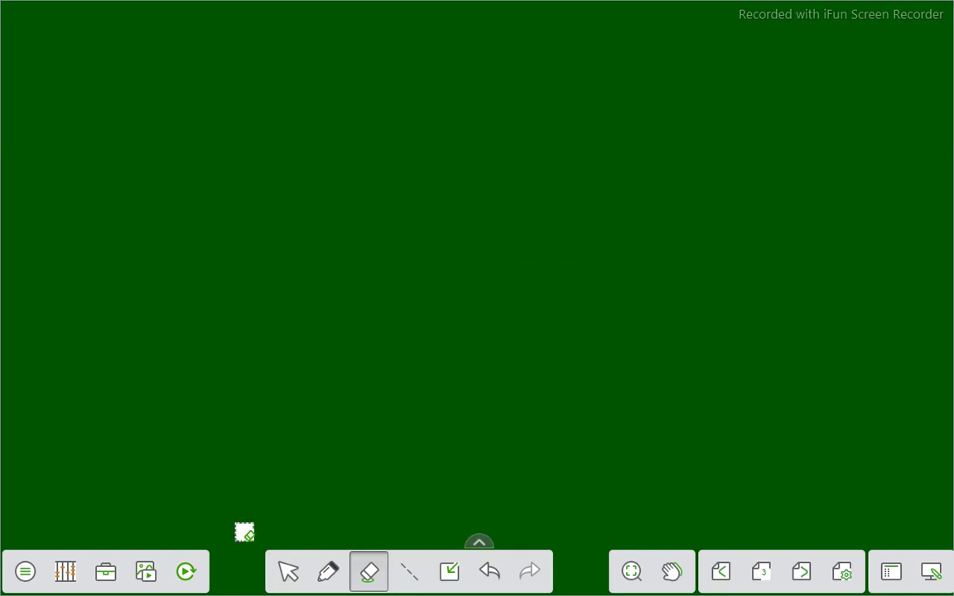
left_click(66, 575)
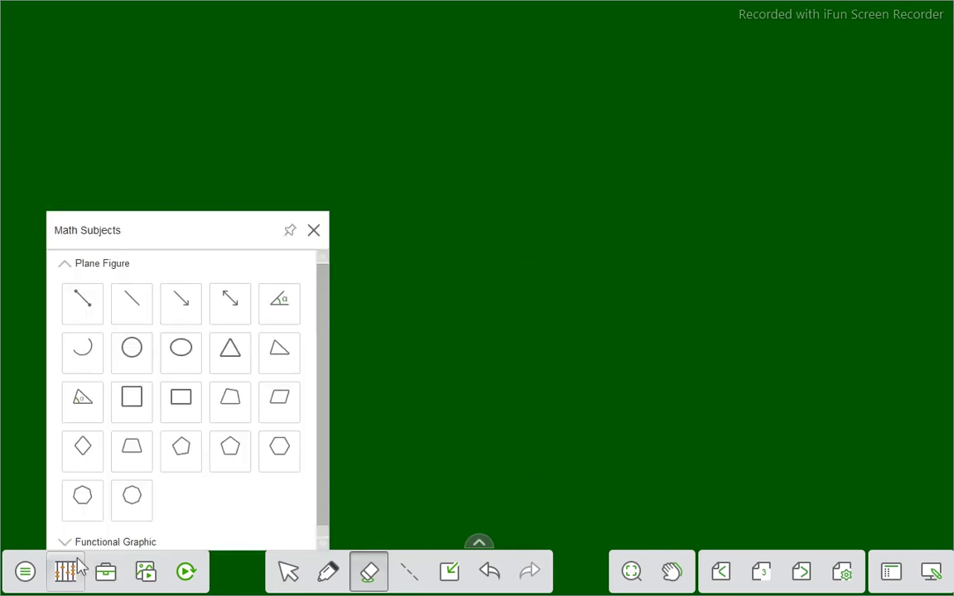
left_click(281, 403)
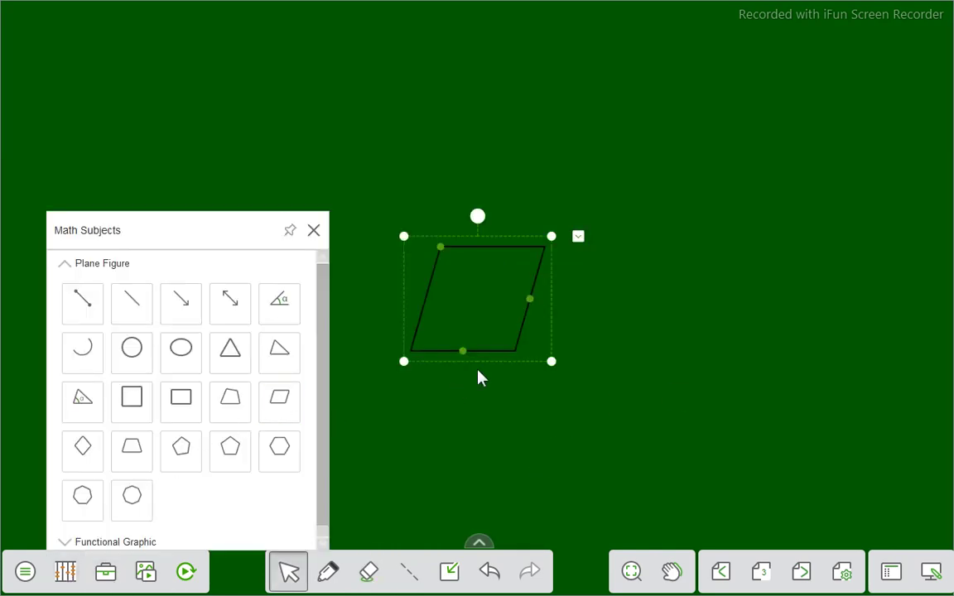
right_click(496, 322)
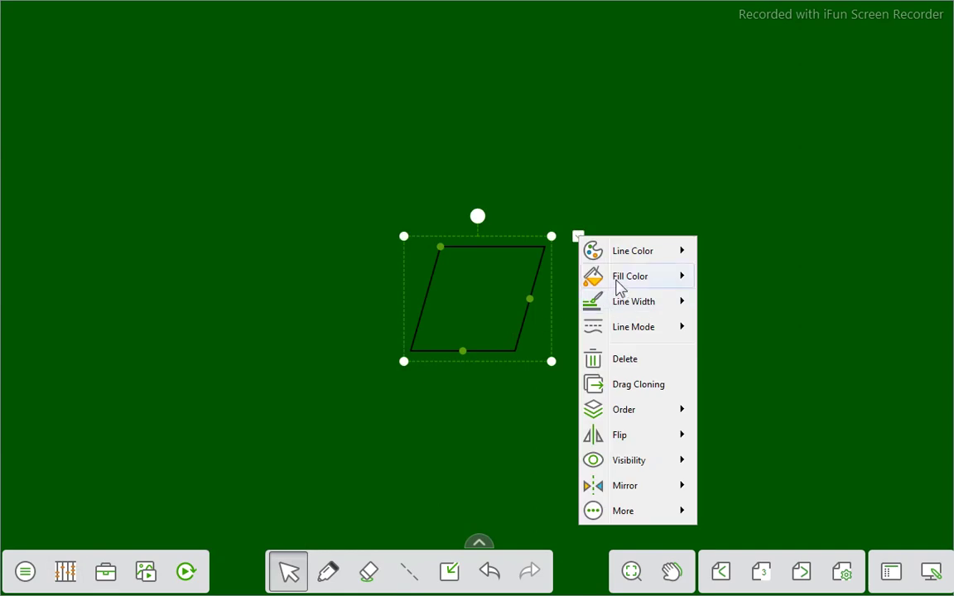
mouse_move(619, 283)
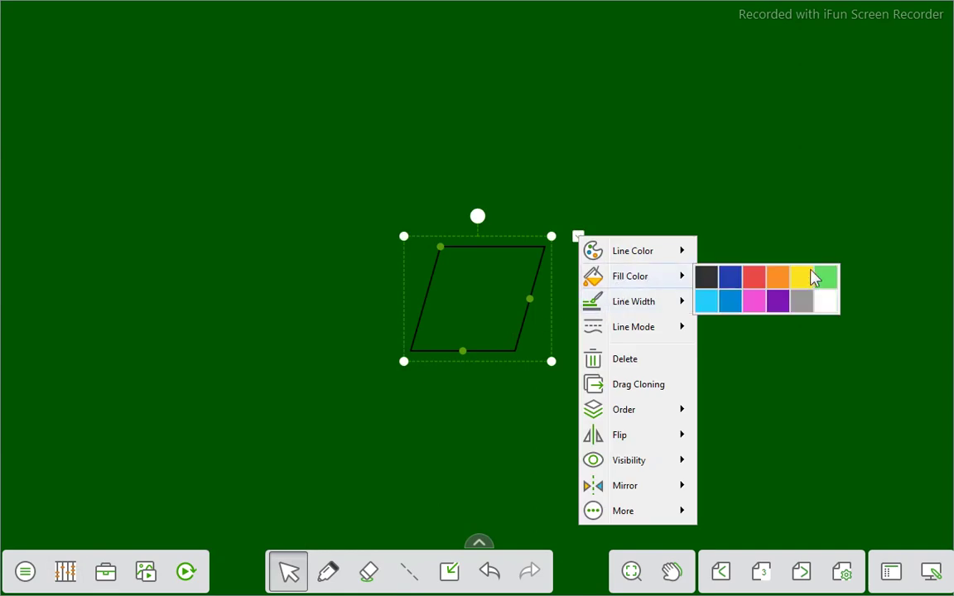
left_click(803, 279)
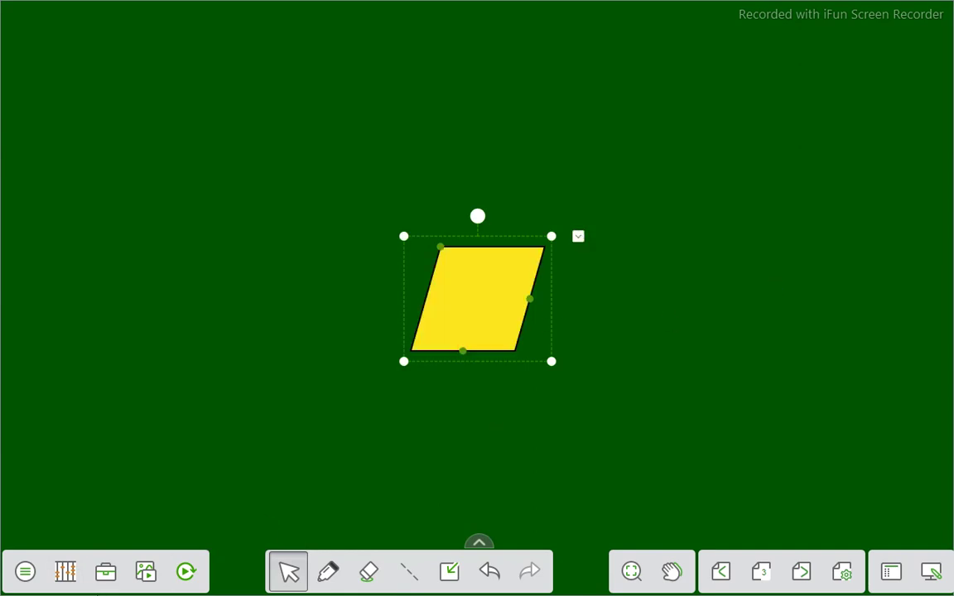
Add a rhombus over the parallelogram, stretch it downward, and fill it yellow
left_click(68, 572)
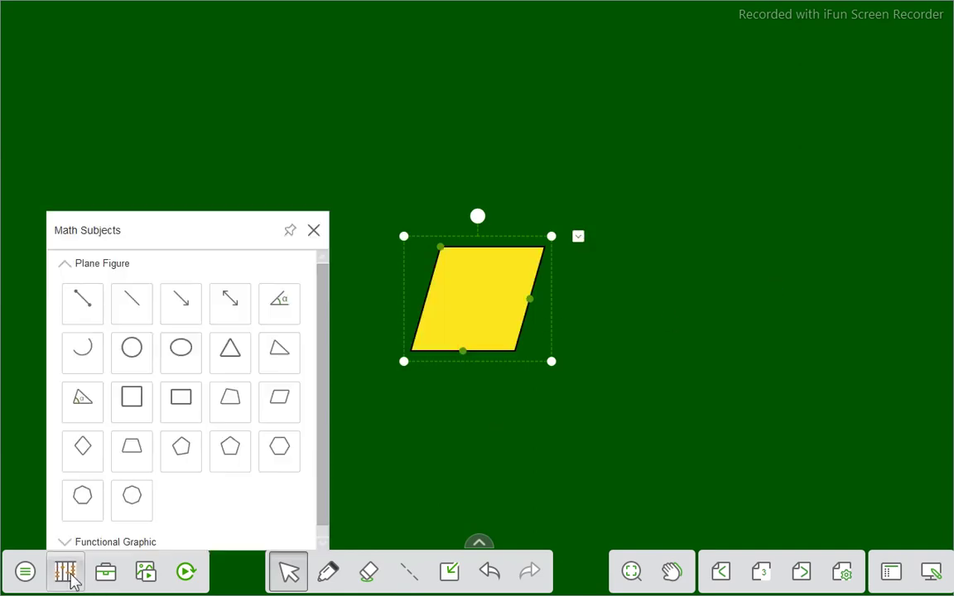
left_click(86, 458)
left_click_drag(478, 331, 511, 412)
right_click(478, 376)
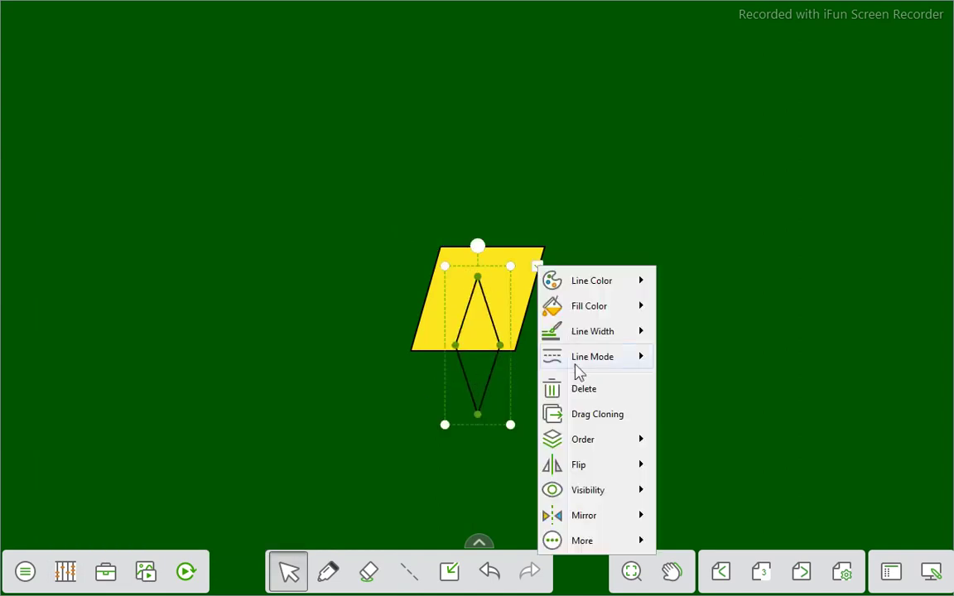
mouse_move(613, 310)
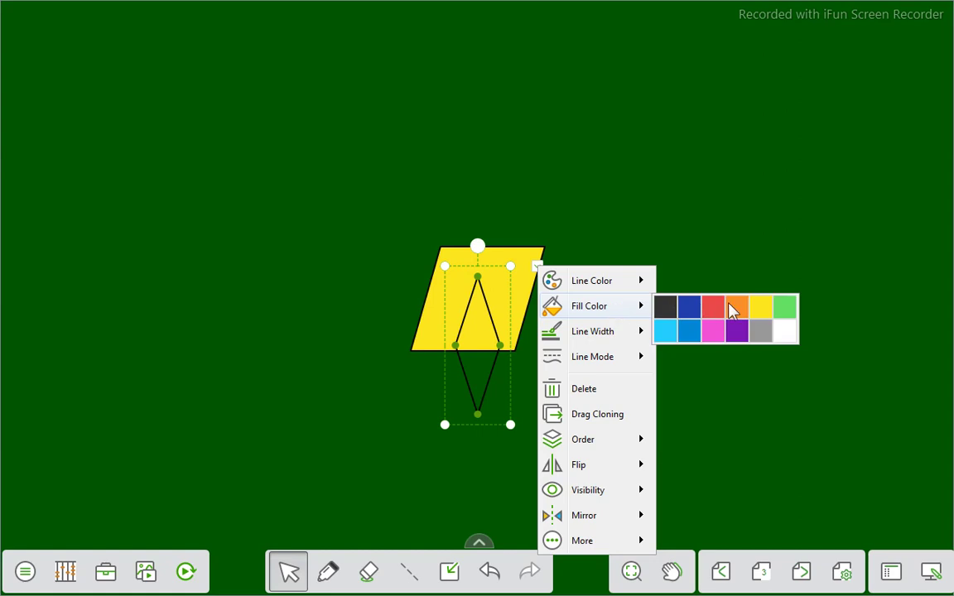
left_click(754, 313)
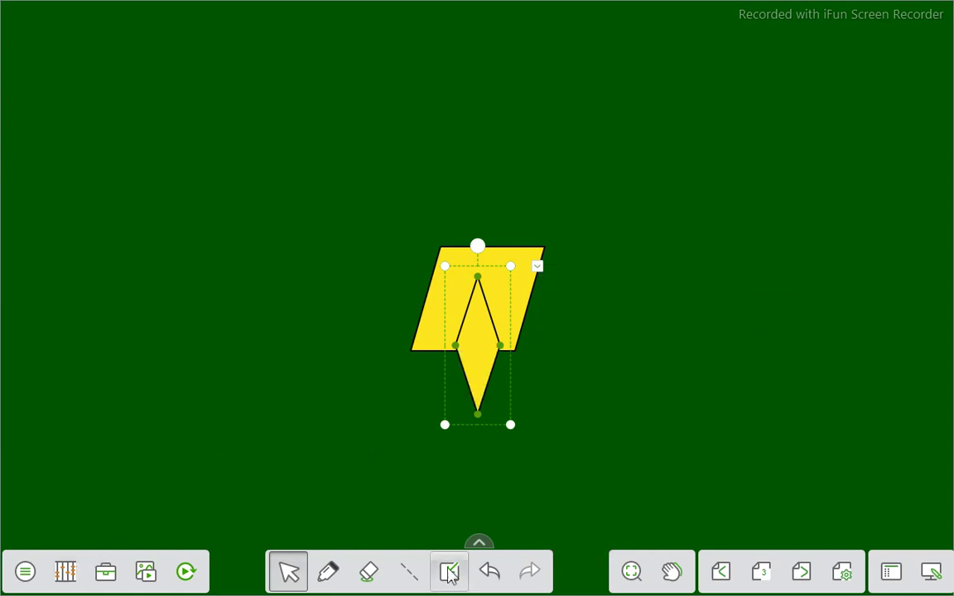
left_click(369, 579)
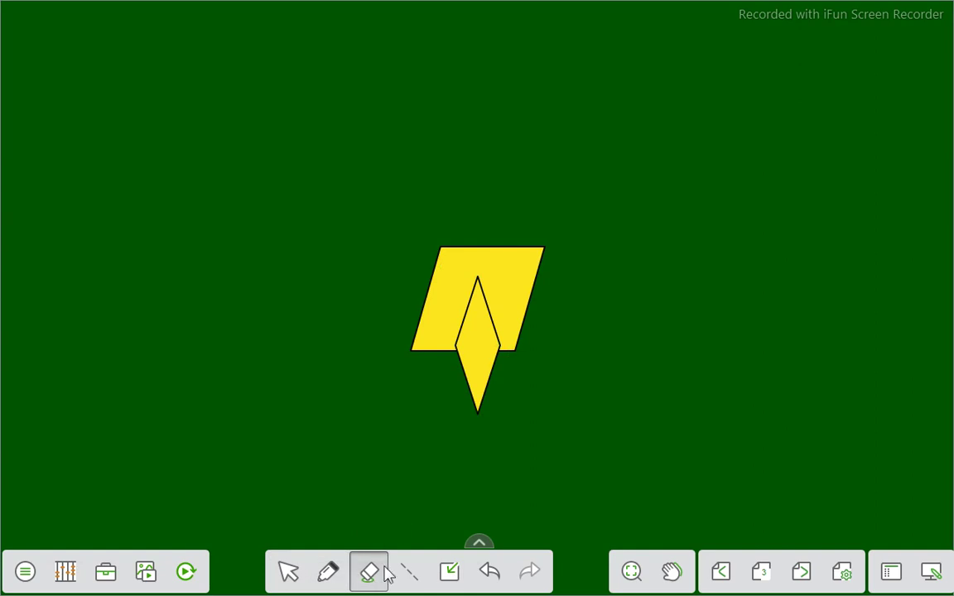
Clear all shapes from the board with the eraser's clear-all option
left_click(369, 572)
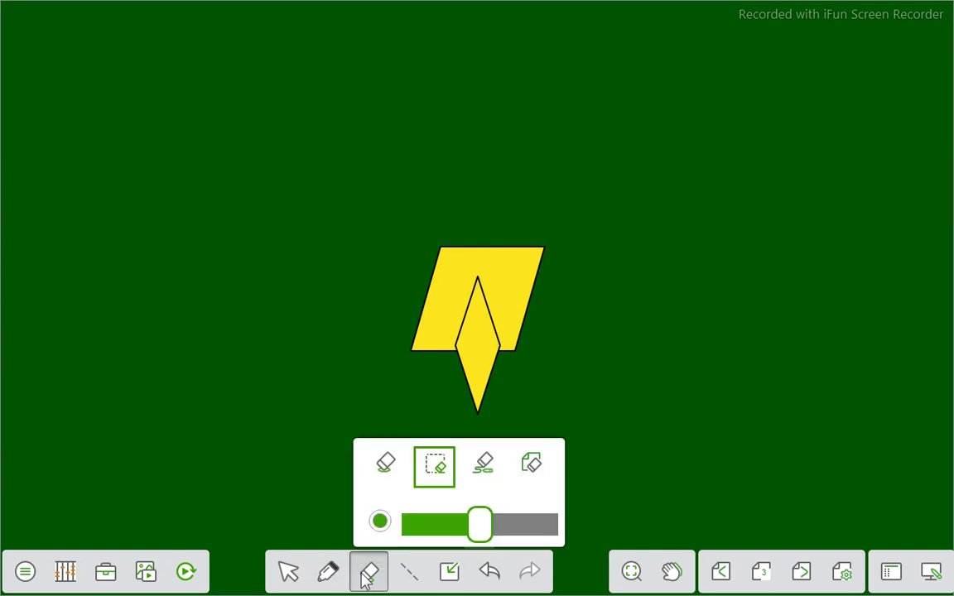
left_click(530, 460)
left_click(67, 575)
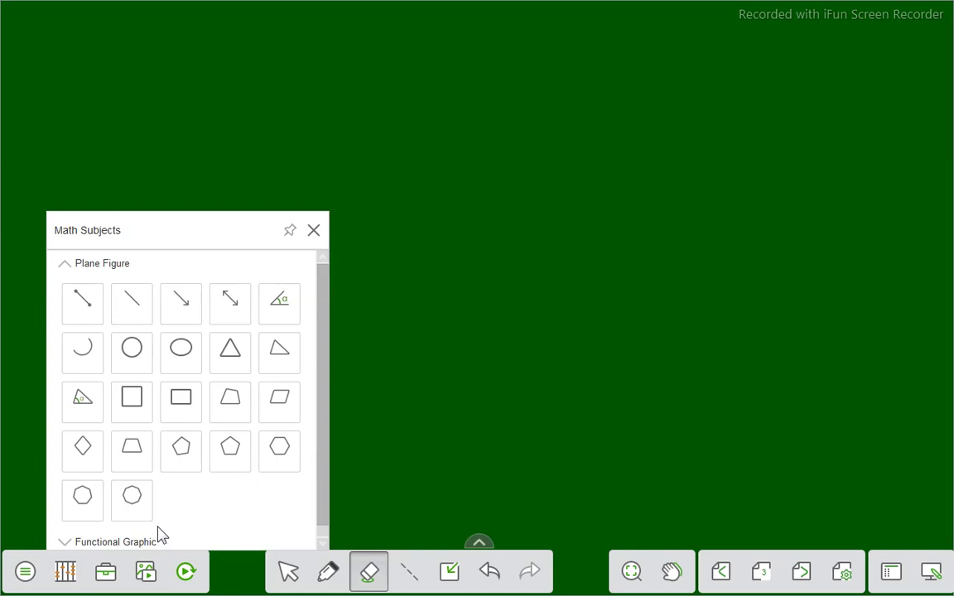
Insert an irregular pentagon, delete it again, and reopen the Math Subjects figures
left_click(190, 459)
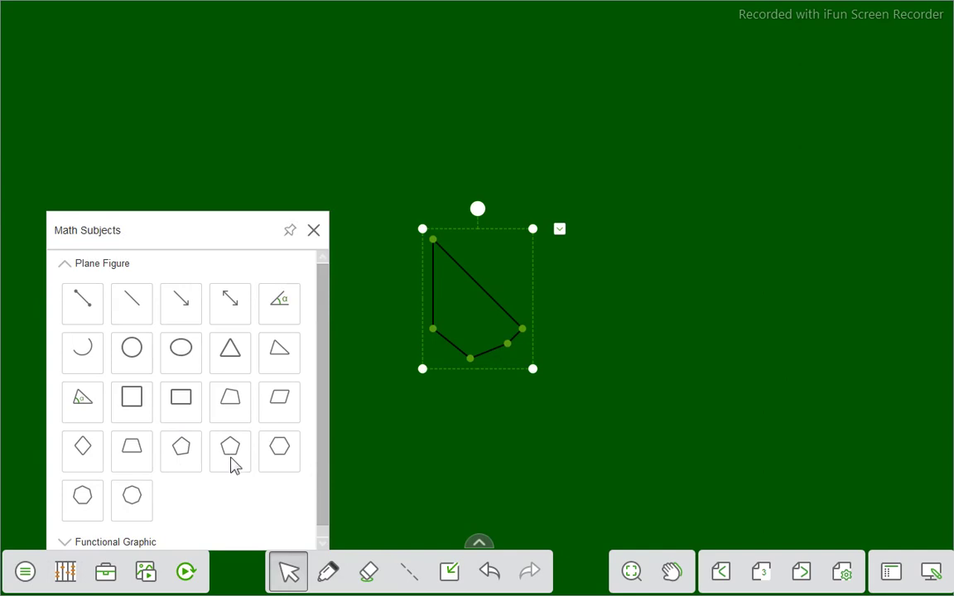
left_click(559, 228)
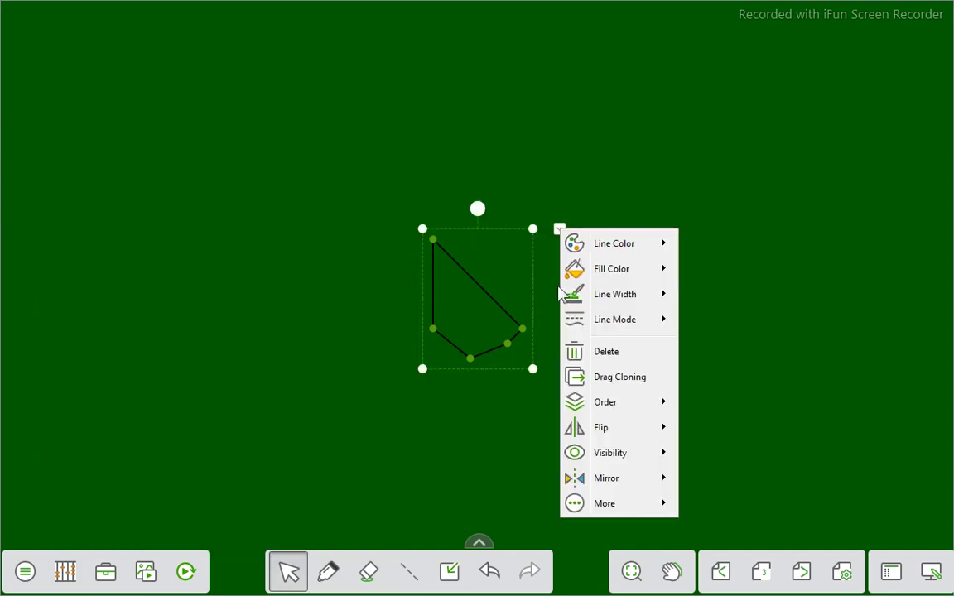
left_click(621, 354)
left_click(65, 573)
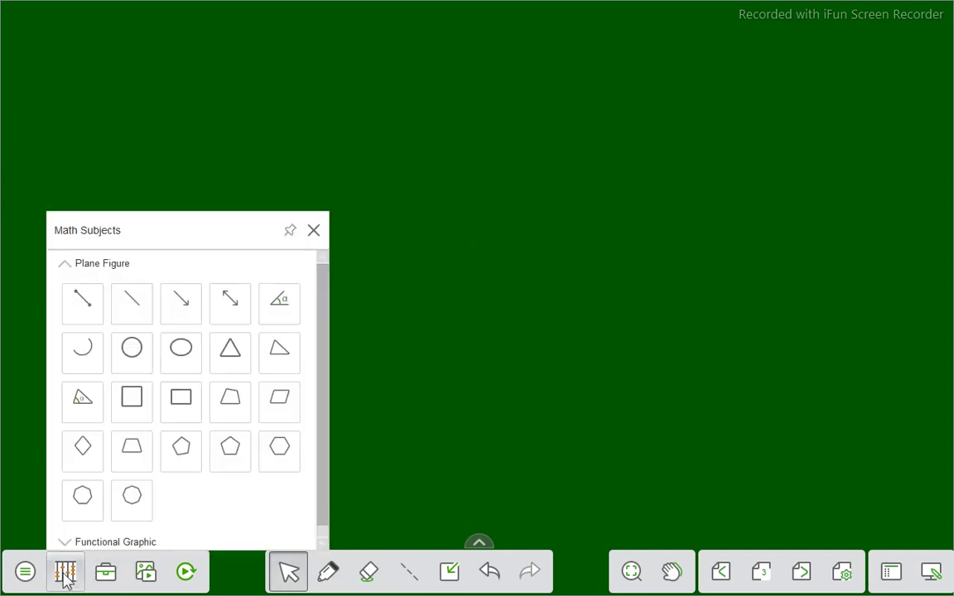
Add a regular pentagon and a hexagon, move the hexagon right, and outline it yellow
left_click(233, 460)
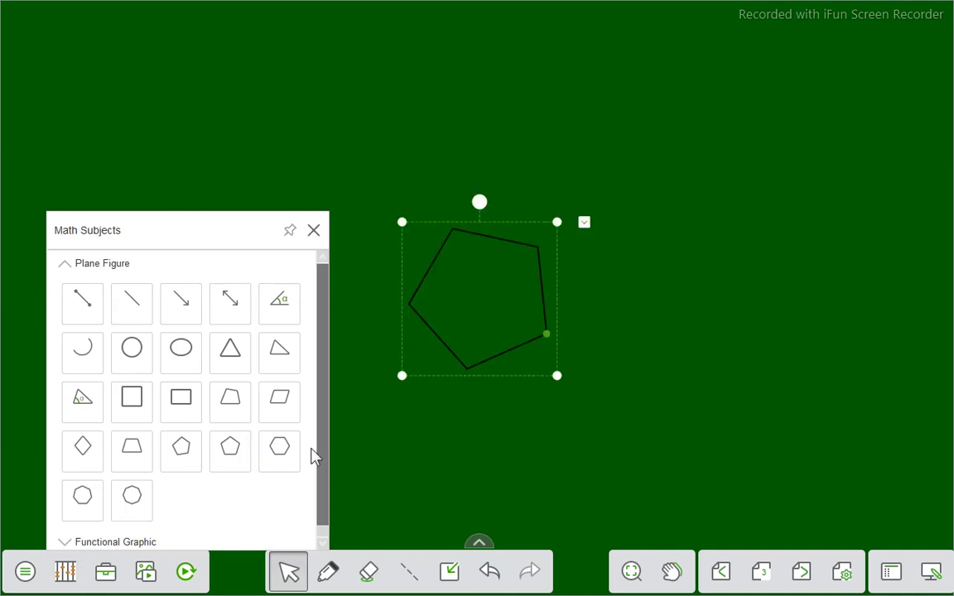
left_click(290, 459)
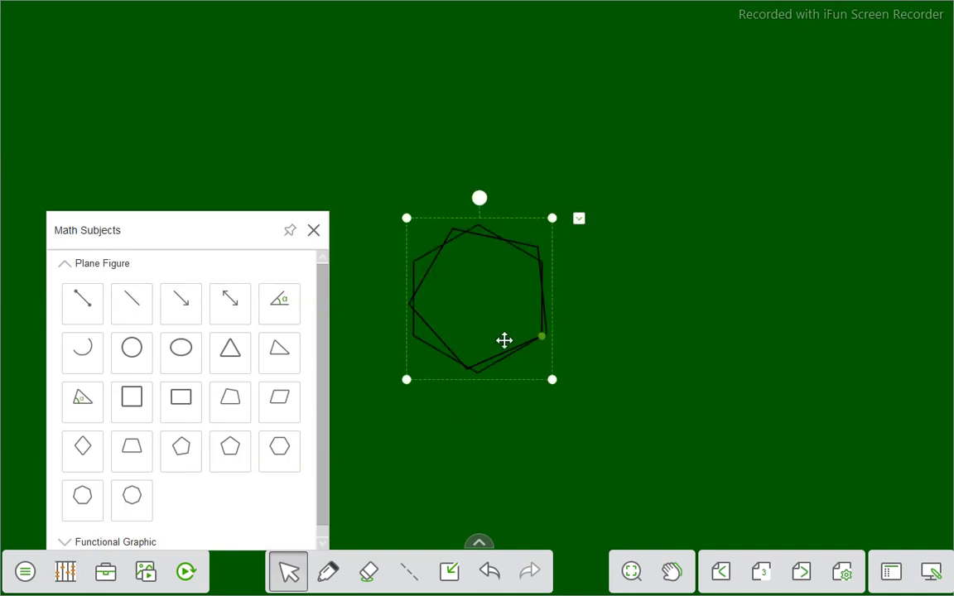
left_click(504, 340)
left_click_drag(481, 302, 691, 320)
right_click(675, 351)
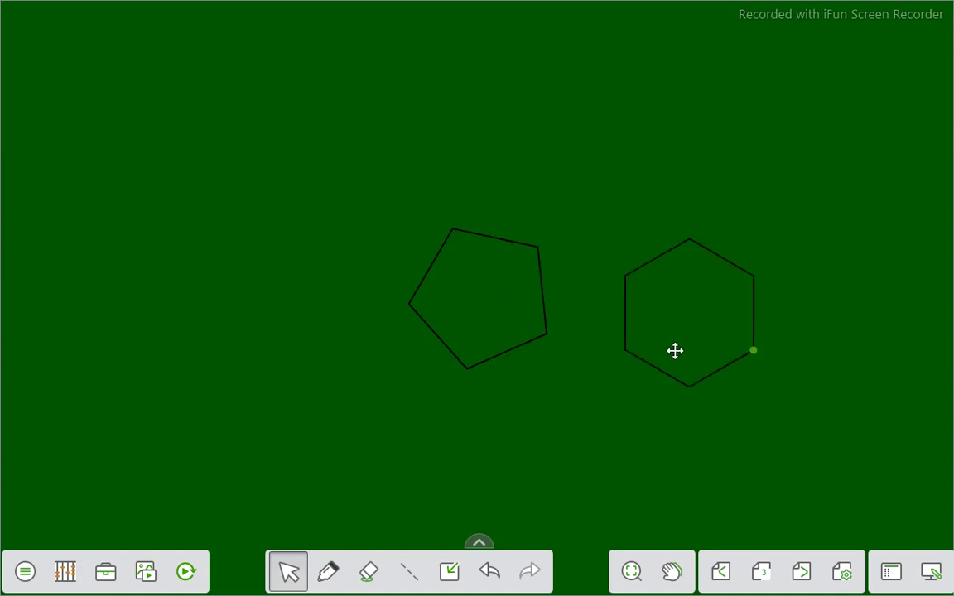
mouse_move(834, 355)
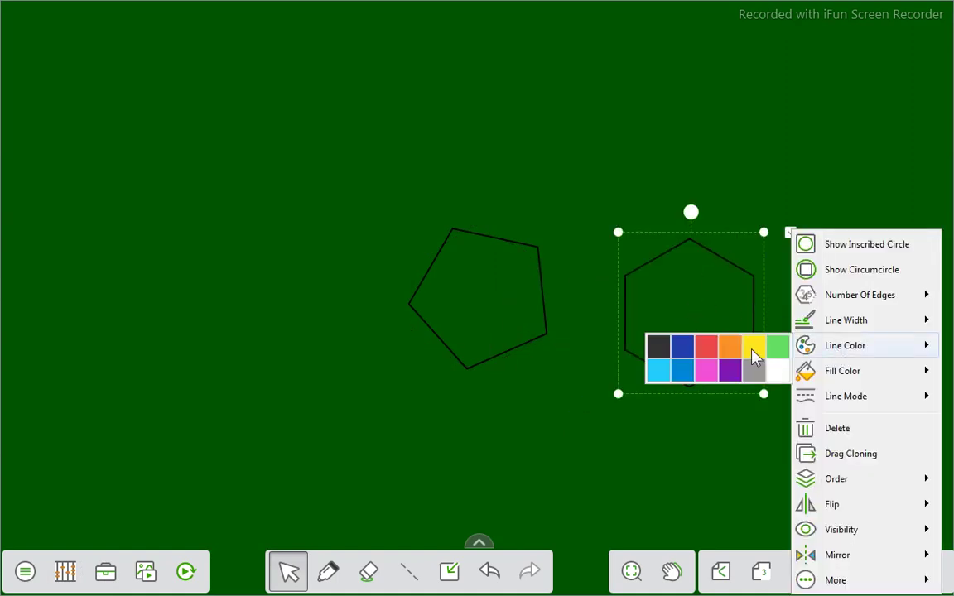
left_click(751, 348)
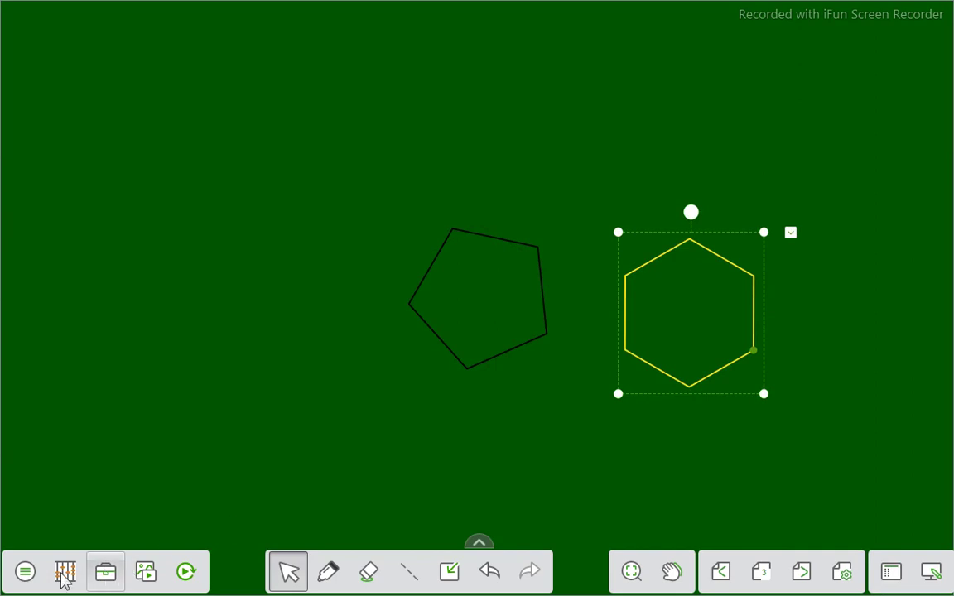
Stack a heptagon and an octagon onto the board from Math Subjects
left_click(65, 572)
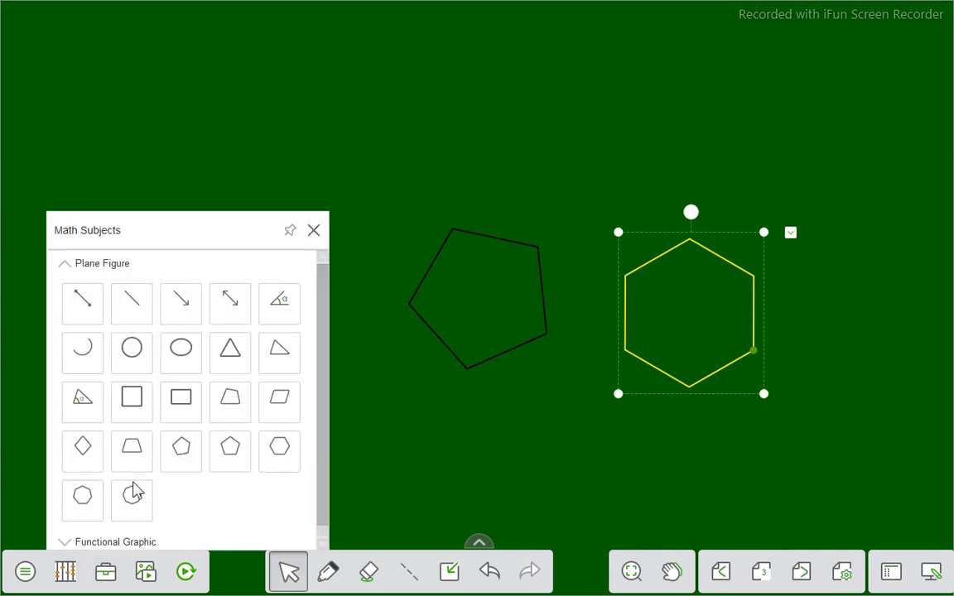
left_click(82, 500)
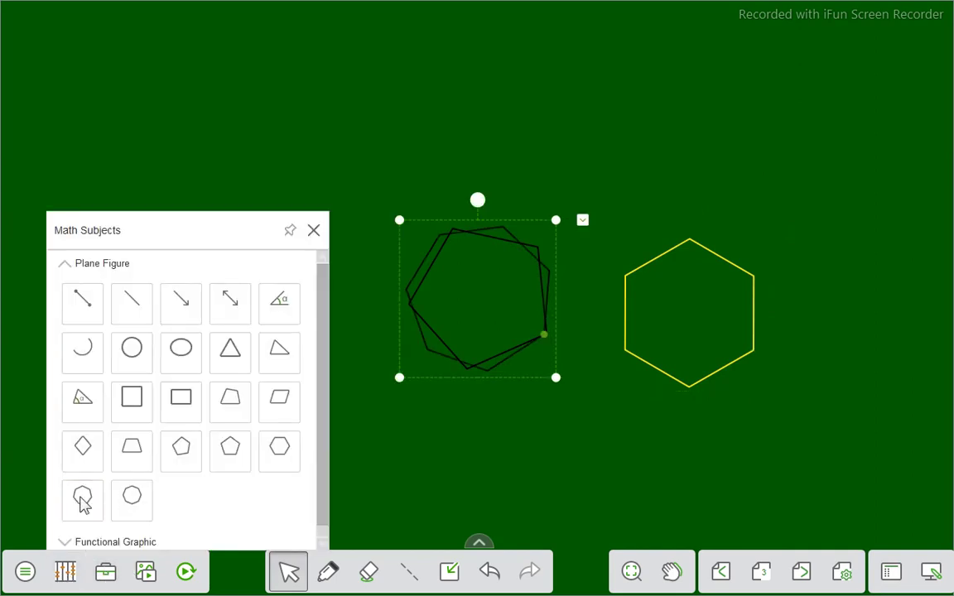
left_click(131, 505)
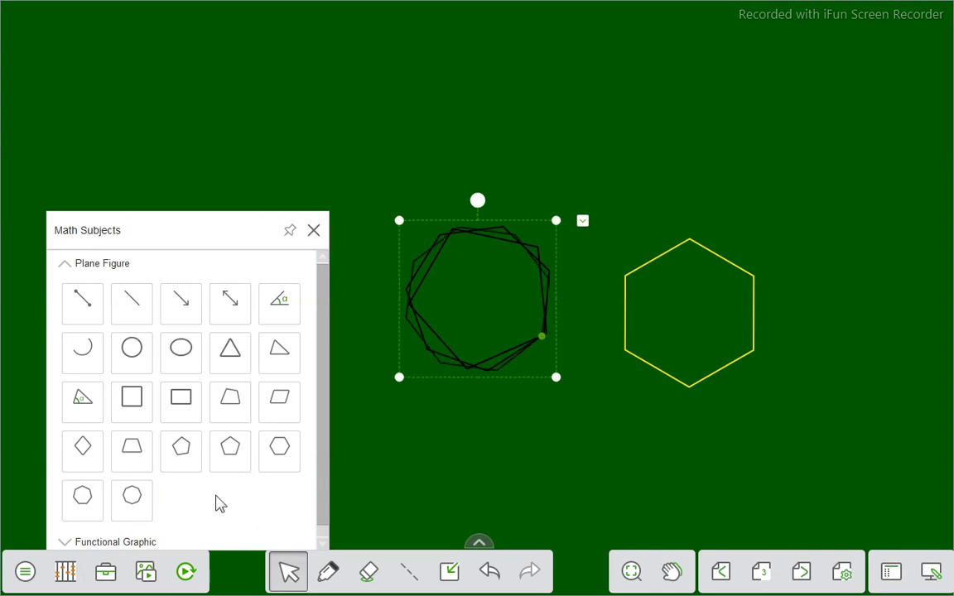
left_click(322, 545)
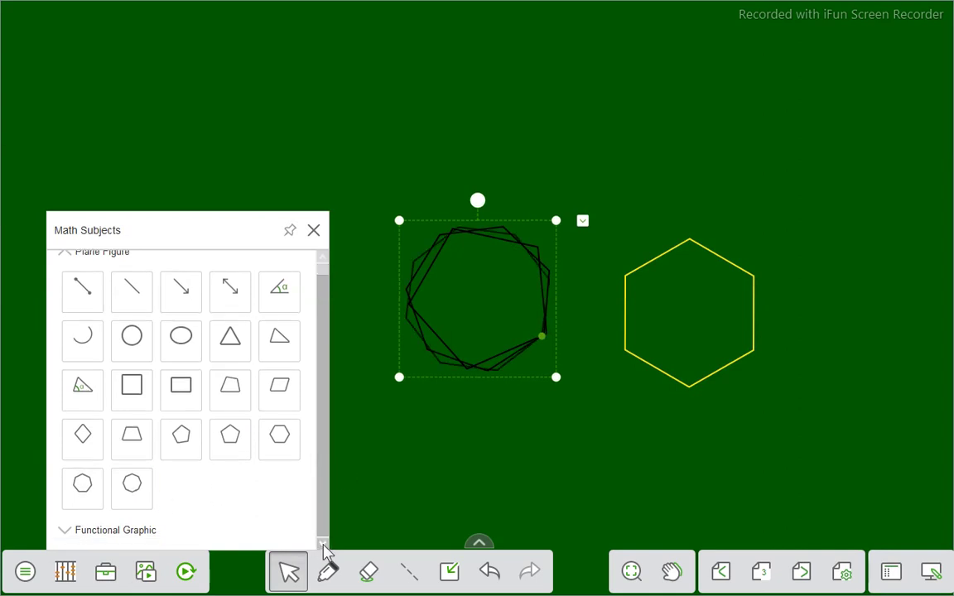
Show the function graph shapes, then switch to the eraser with its options shown
left_click(67, 538)
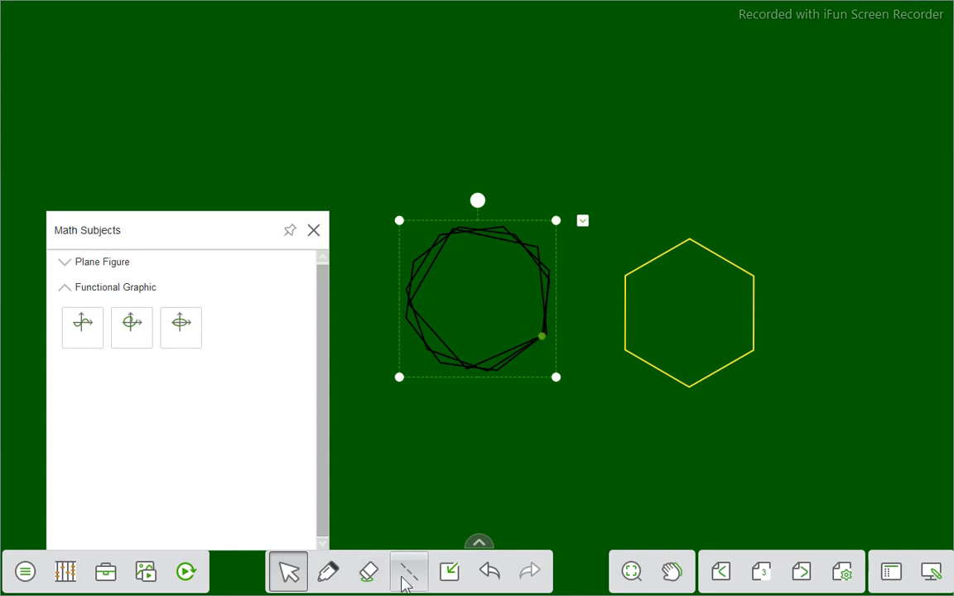
left_click(371, 580)
left_click(371, 573)
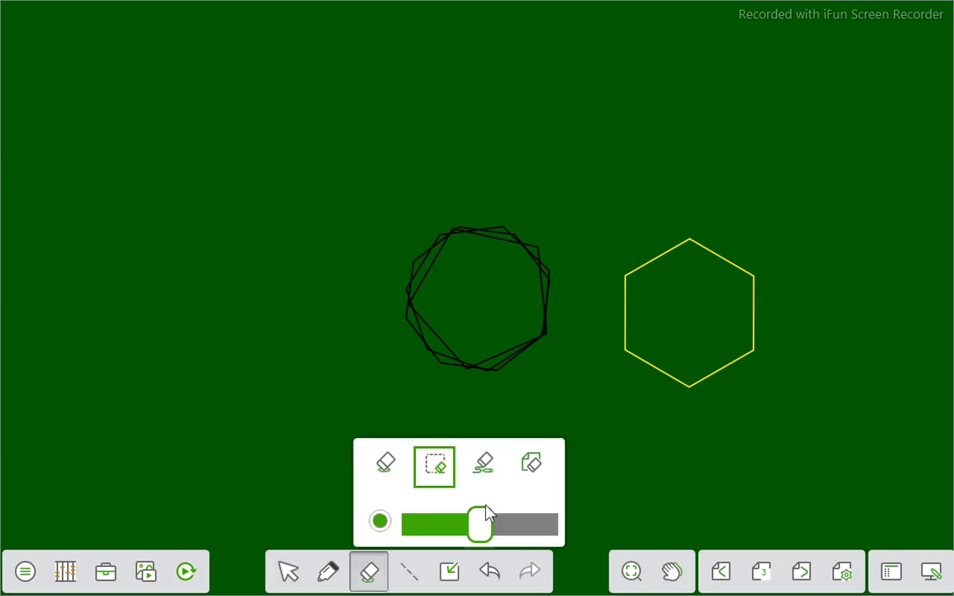
Clear the polygons and insert a sine function graph on -10 to 10 axes
left_click(534, 461)
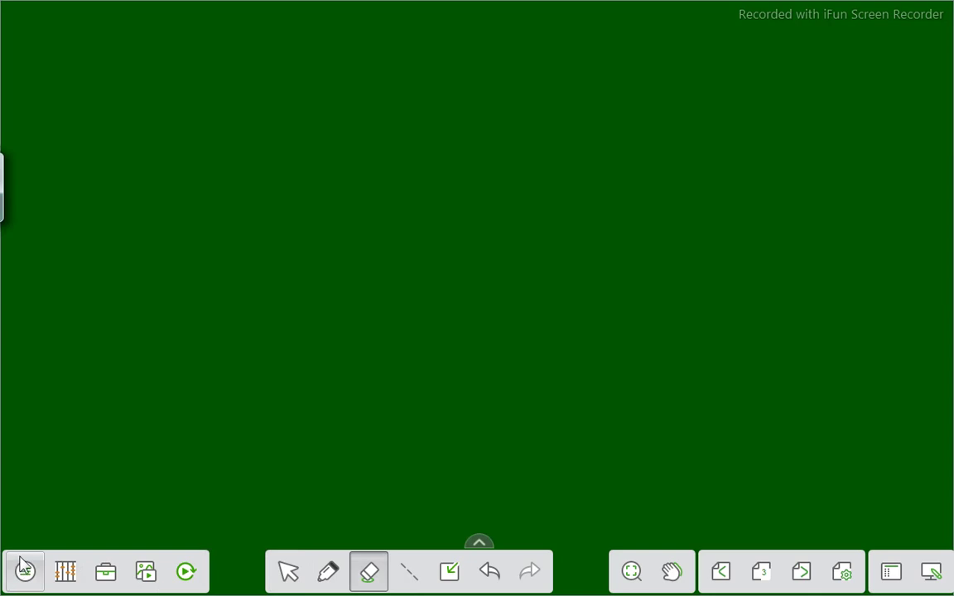
left_click(65, 571)
left_click(77, 324)
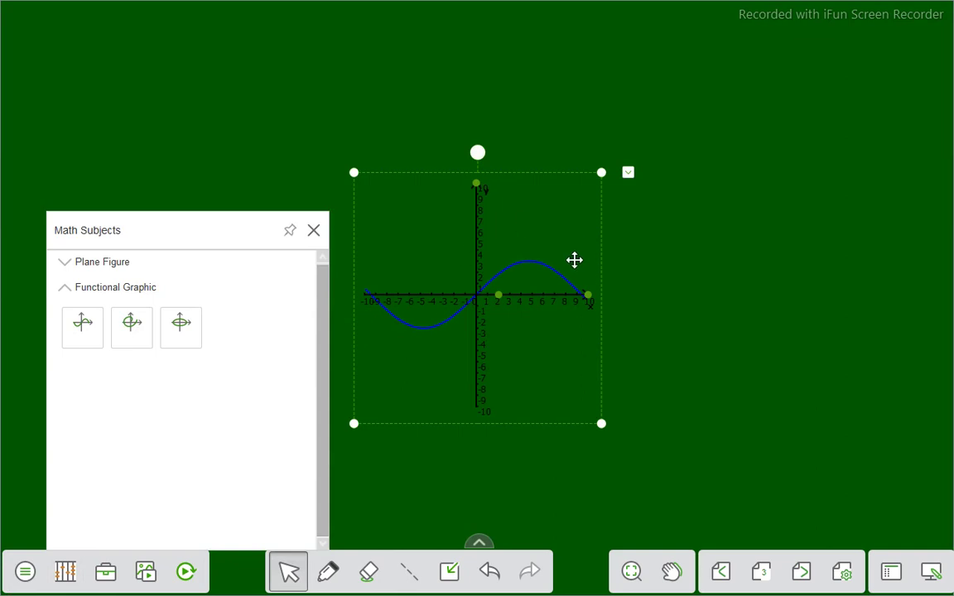
left_click(554, 370)
Open and dismiss the sine graph's options, then bring up the eraser options
left_click(627, 172)
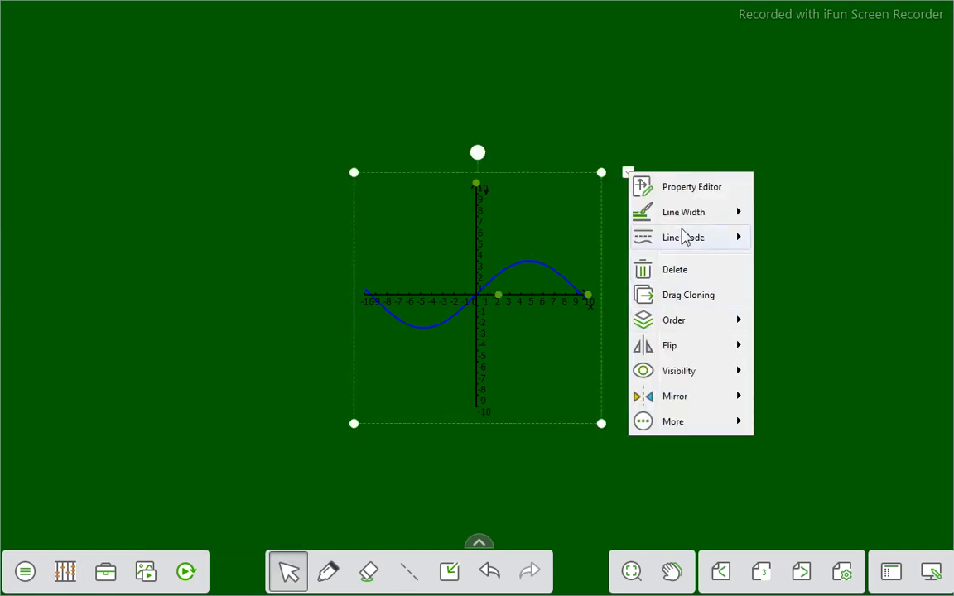
mouse_move(684, 214)
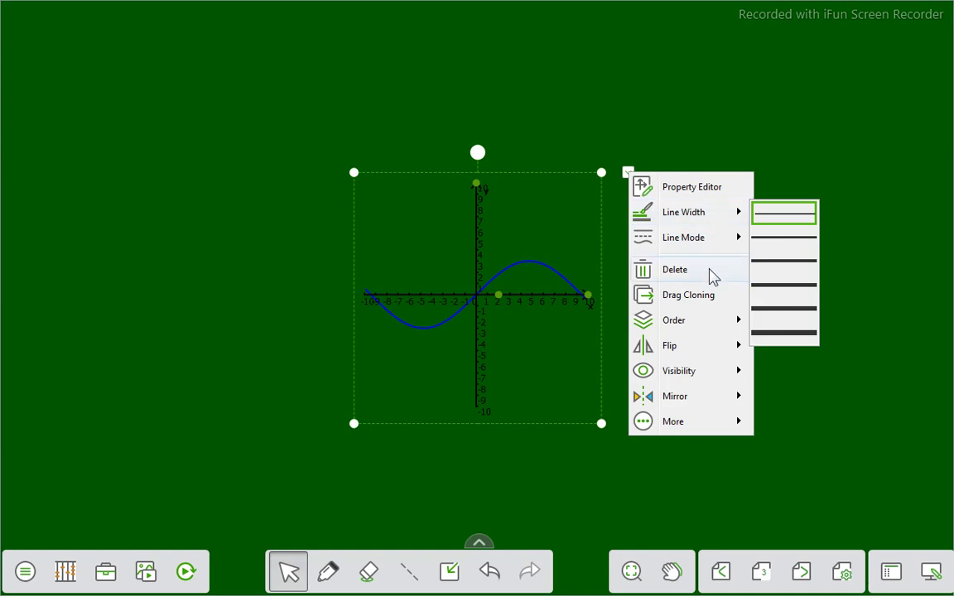
mouse_move(693, 383)
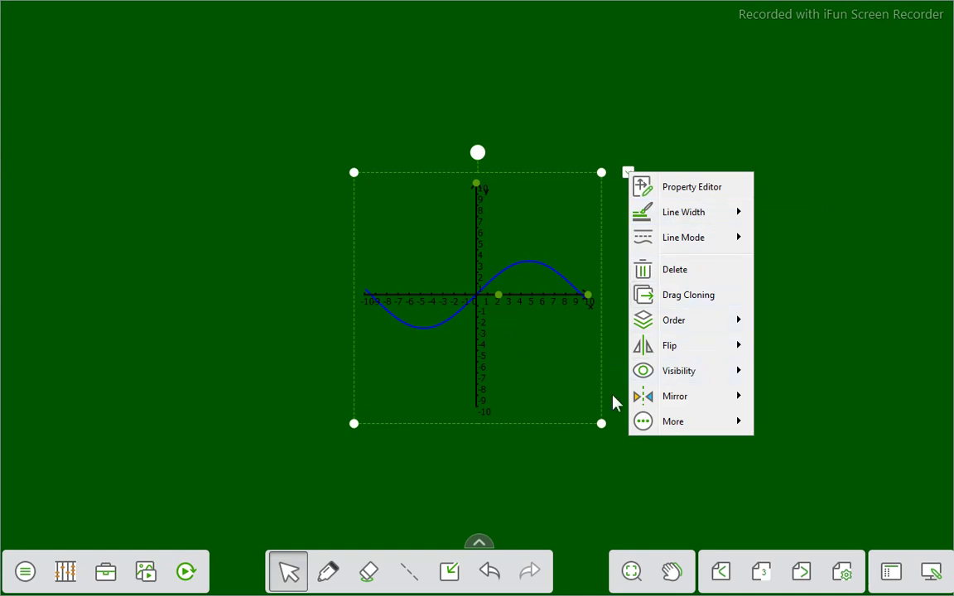
left_click(793, 494)
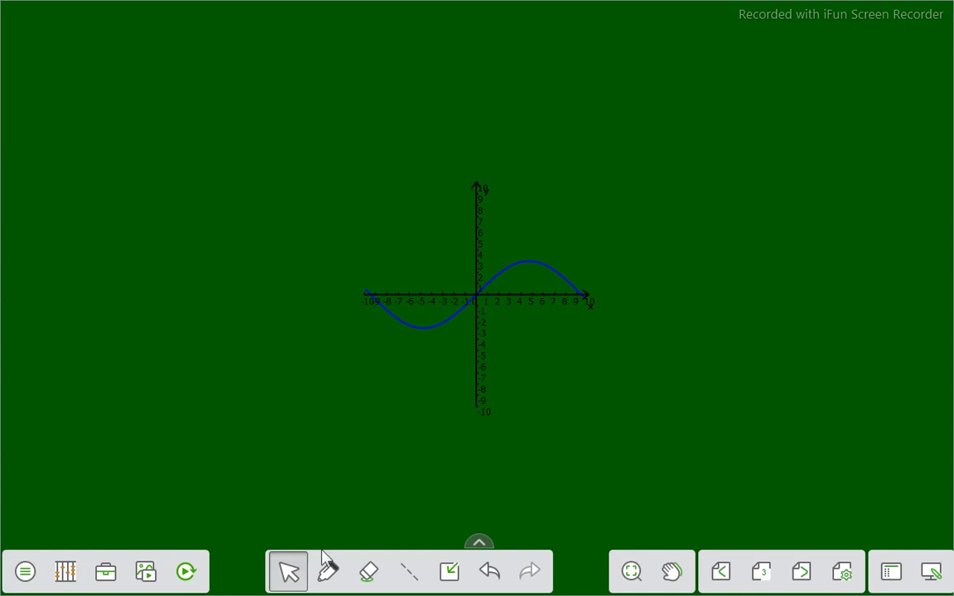
left_click(369, 579)
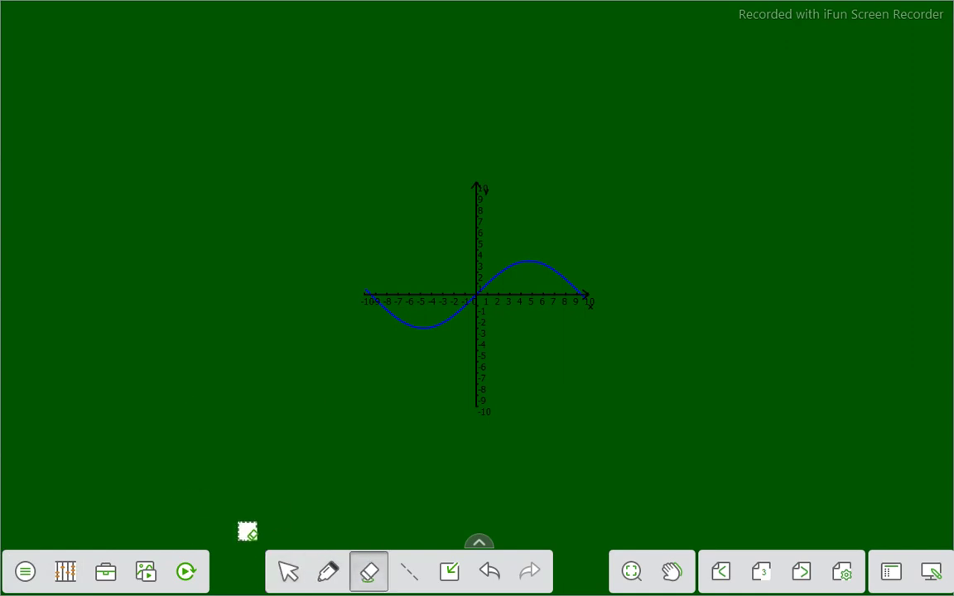
left_click(368, 573)
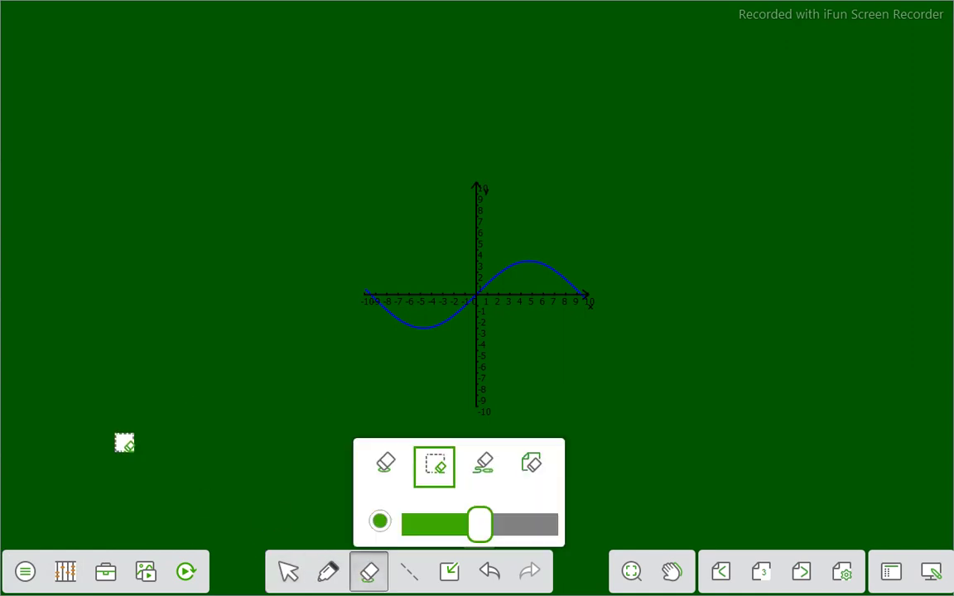
Clear the sine graph, insert a spiral function graph, then delete it via its menu
left_click(532, 466)
left_click(66, 573)
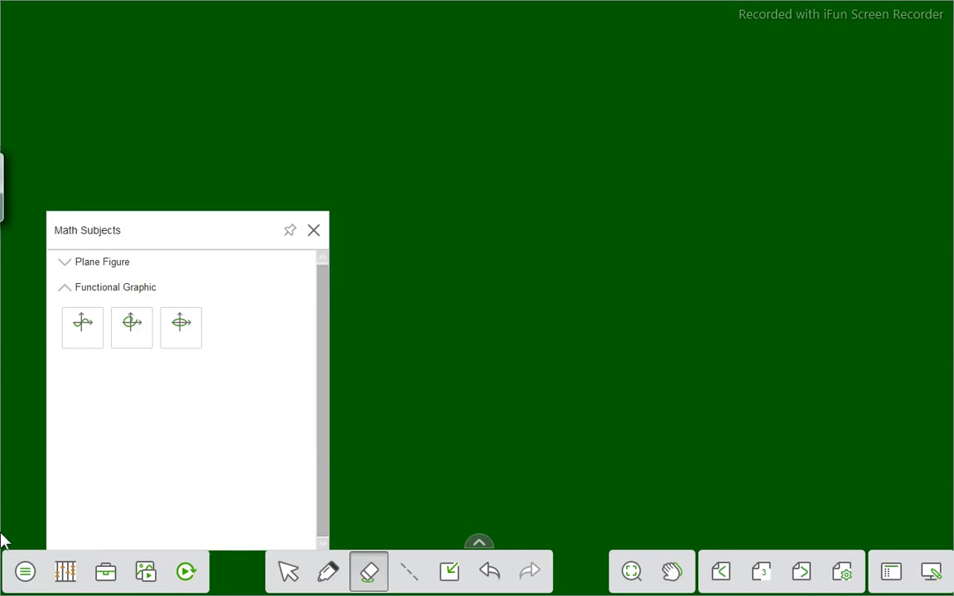
left_click(126, 323)
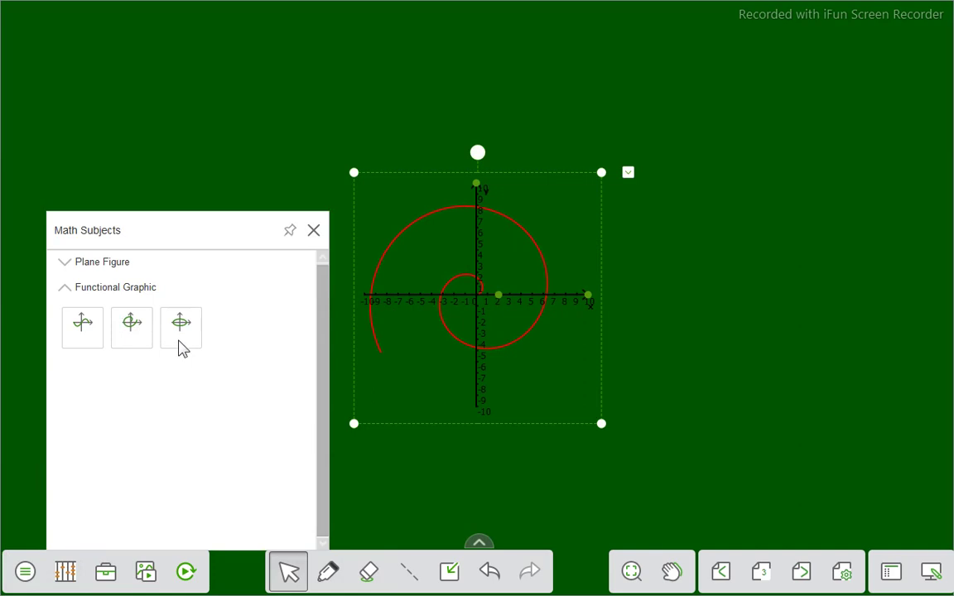
right_click(539, 318)
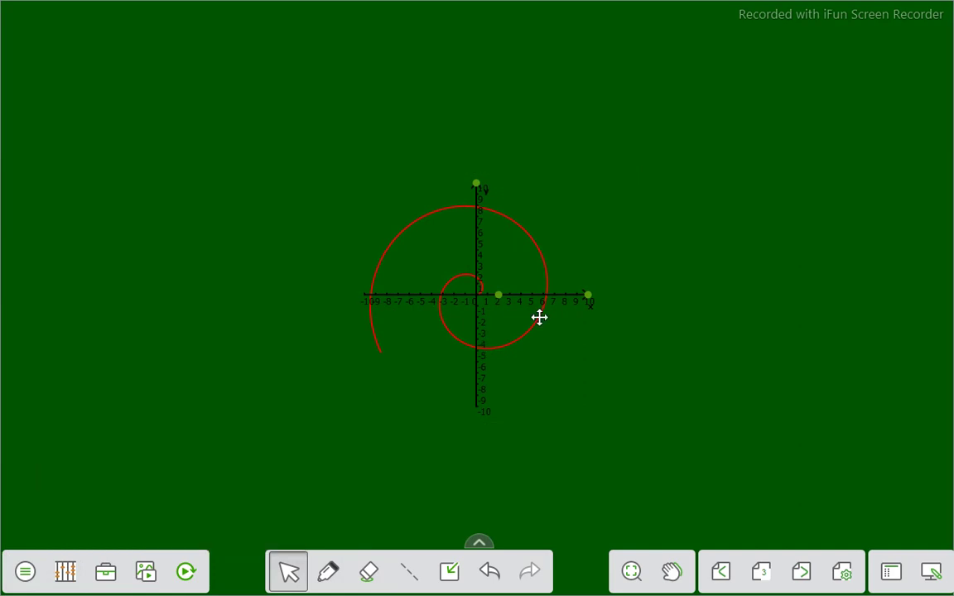
left_click(674, 271)
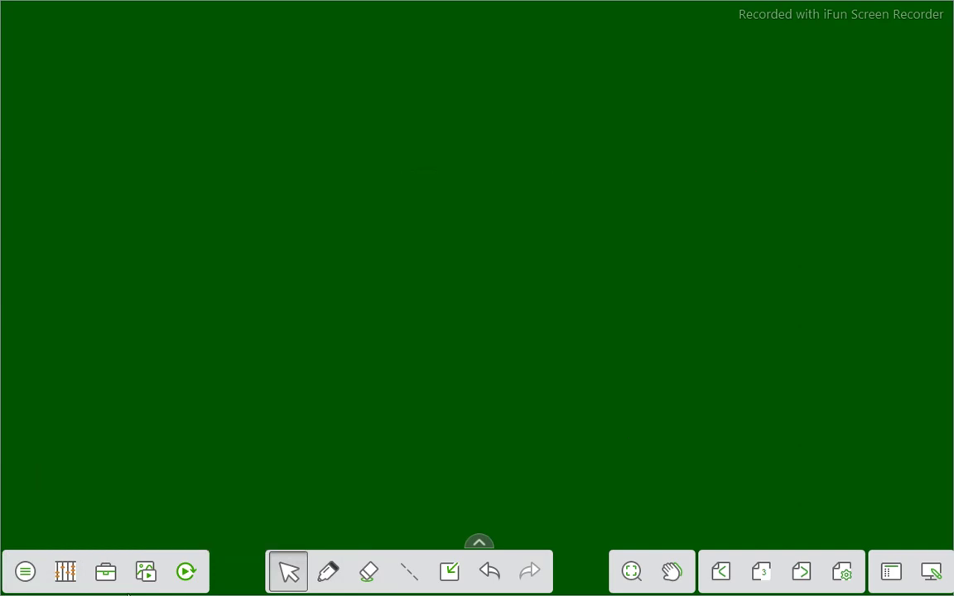
left_click(65, 572)
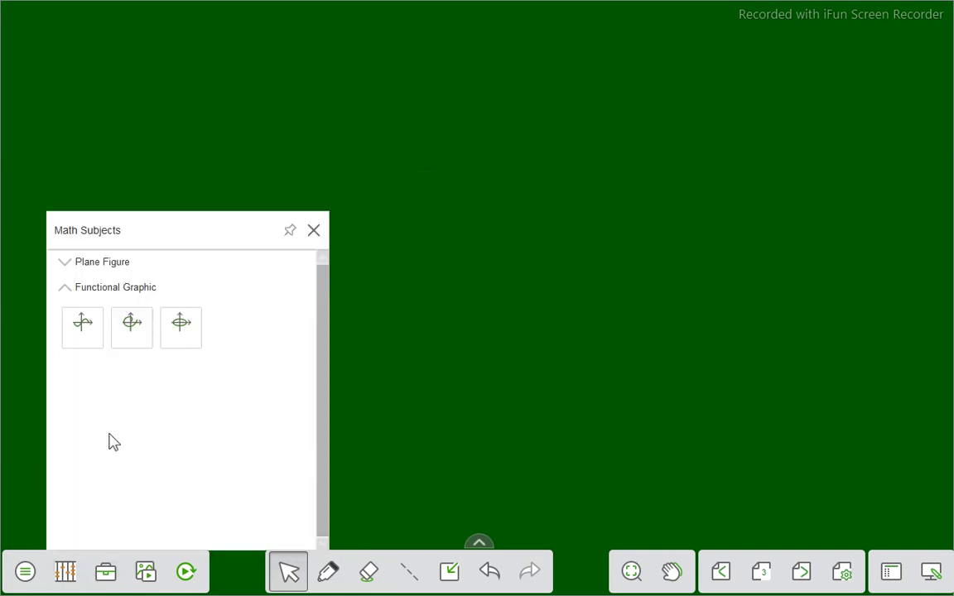
Insert a magenta ellipse function graph on -10 to 10 axes and deselect it
left_click(181, 326)
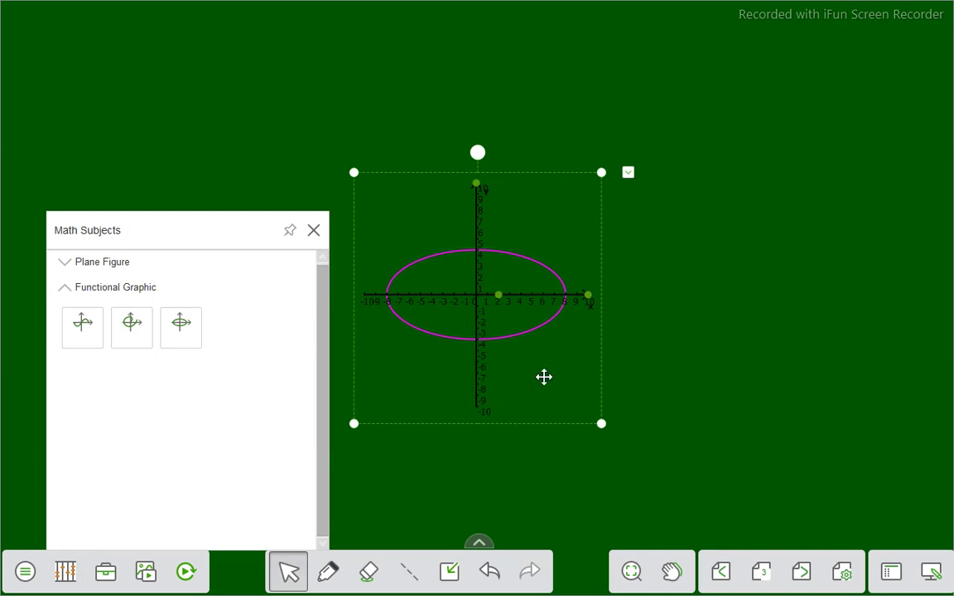
left_click(521, 462)
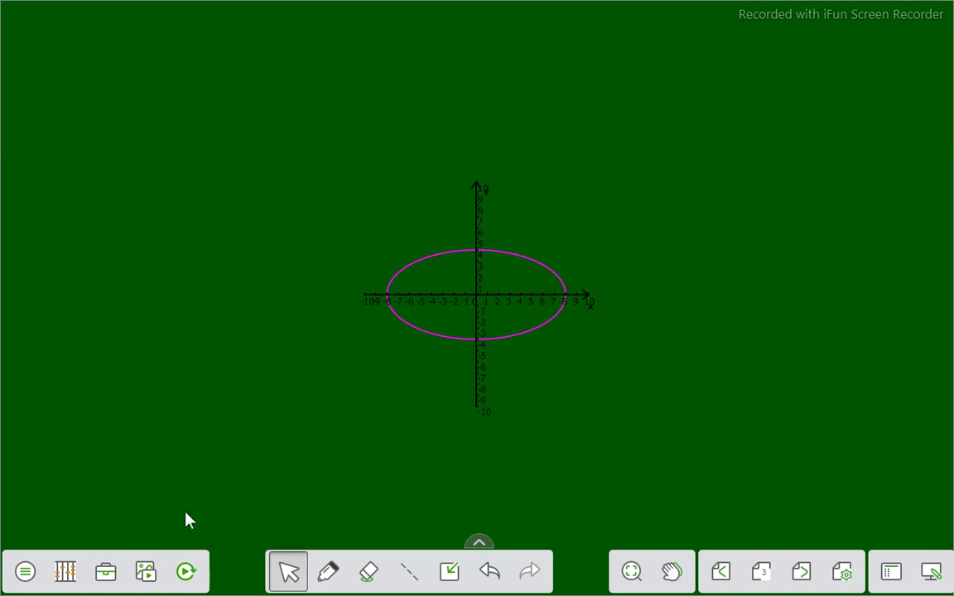
left_click(65, 572)
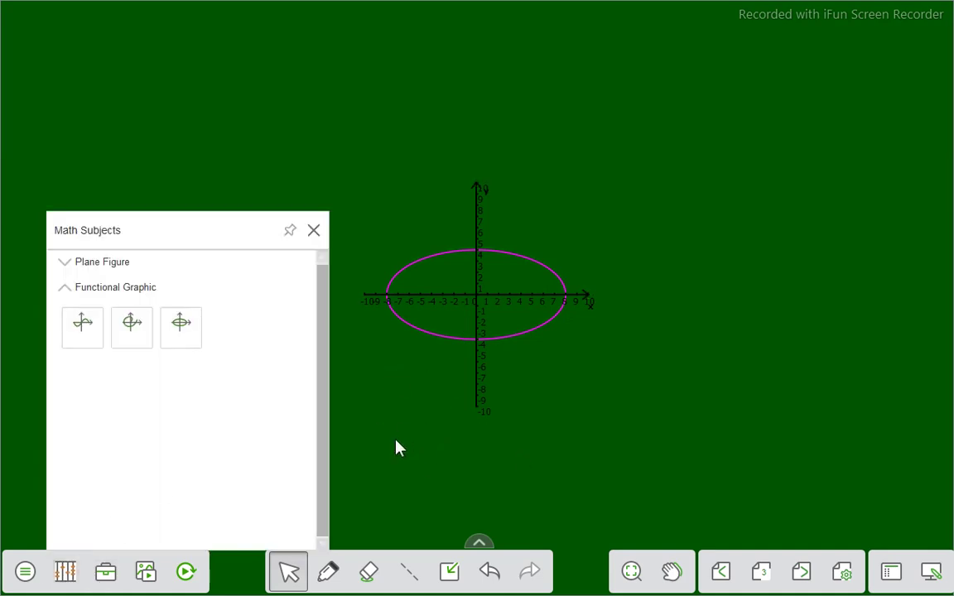
left_click(395, 448)
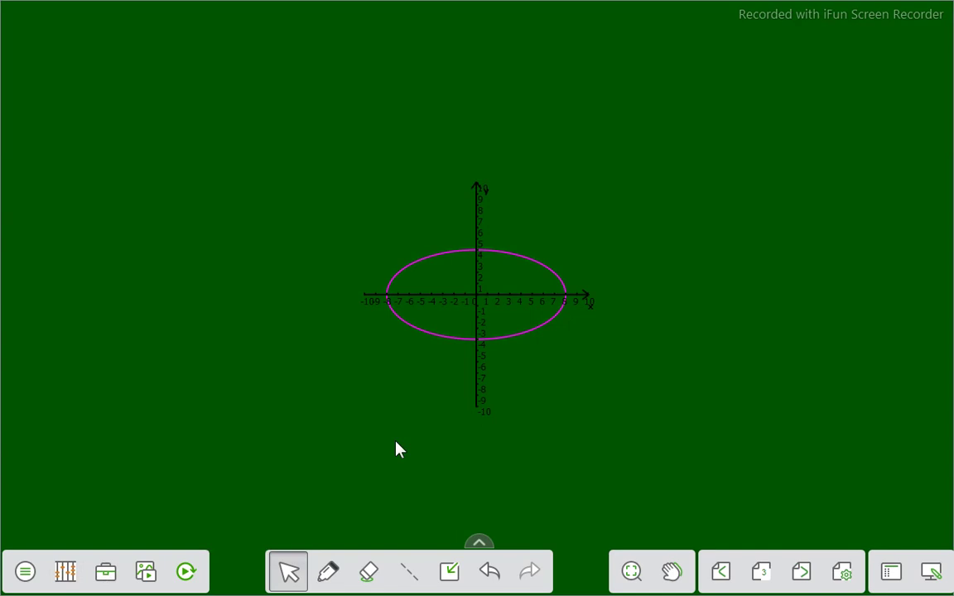